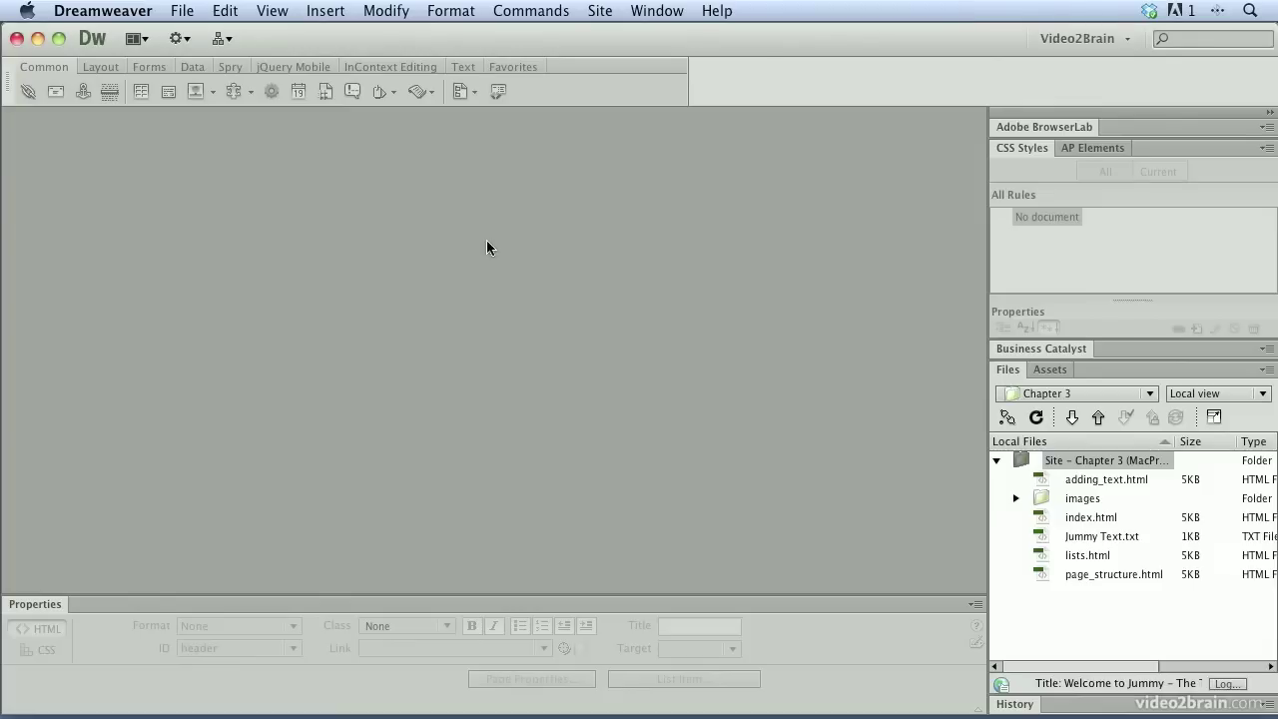
Start a new document and look through the Blank Template, Fluid Grid Layout, Page from Template and Page from Sample categories
left_click(186, 11)
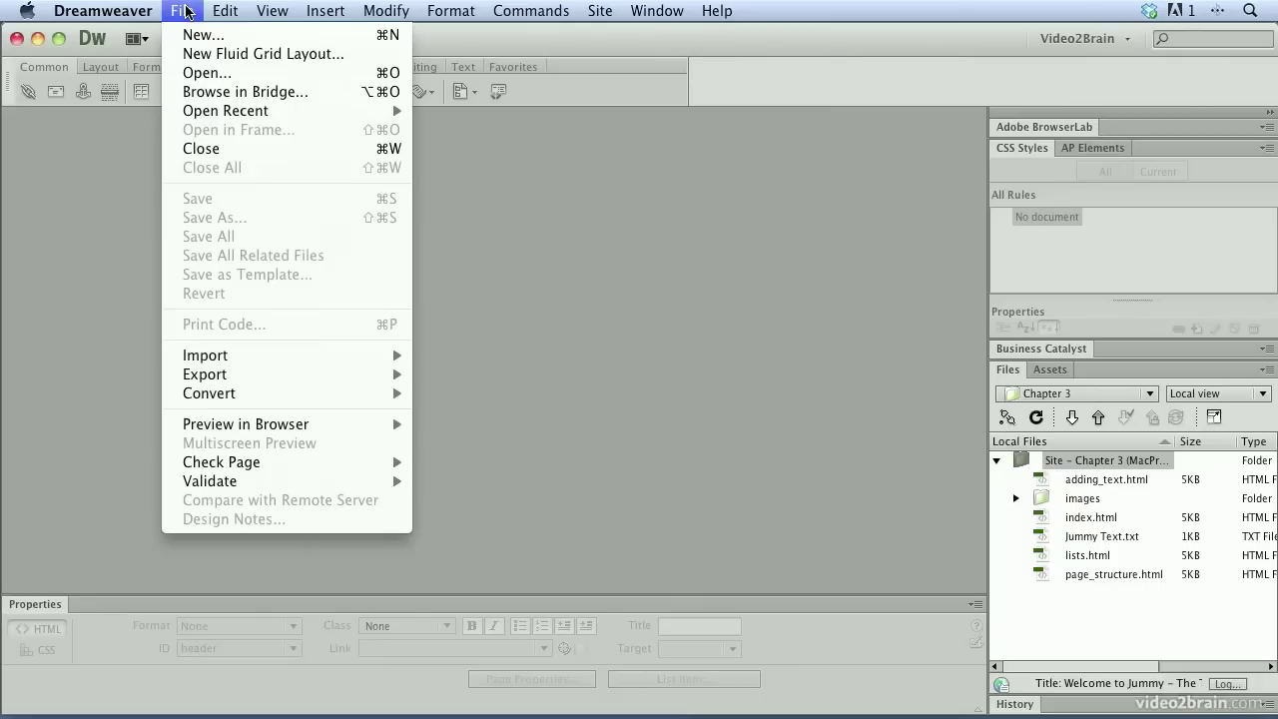
left_click(187, 35)
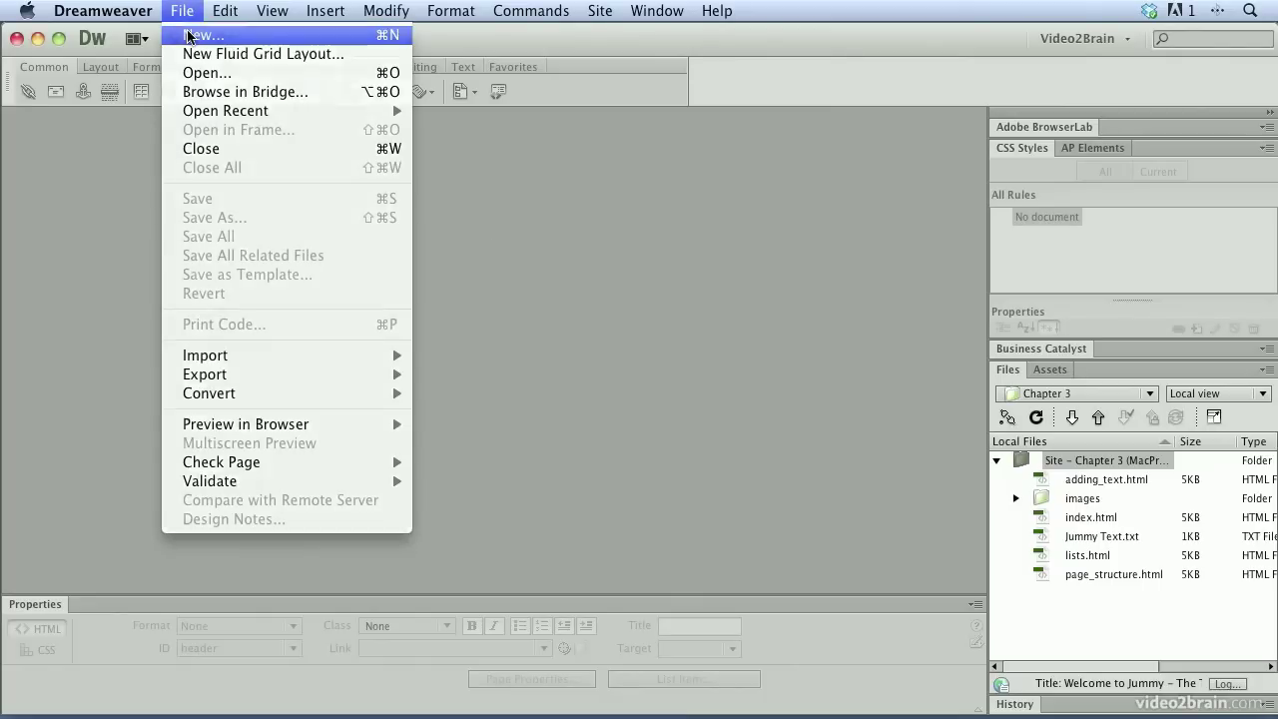
left_click_drag(690, 93, 611, 87)
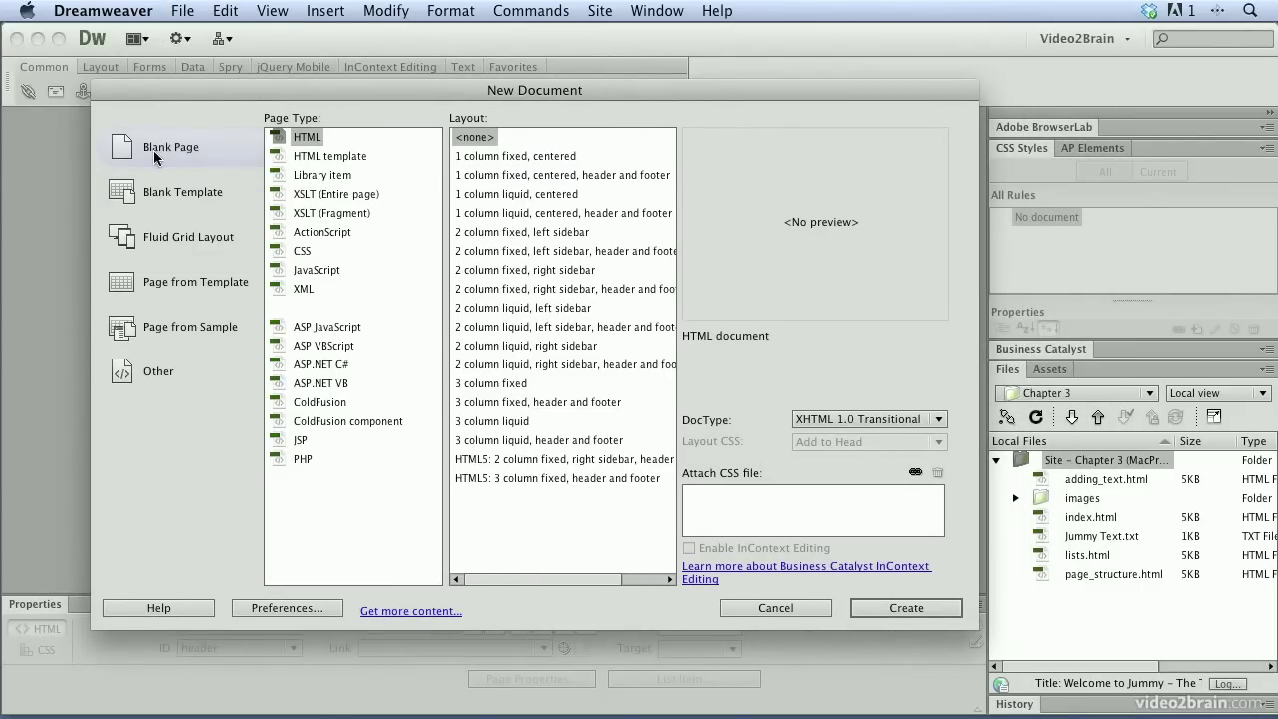
left_click(160, 200)
left_click(170, 250)
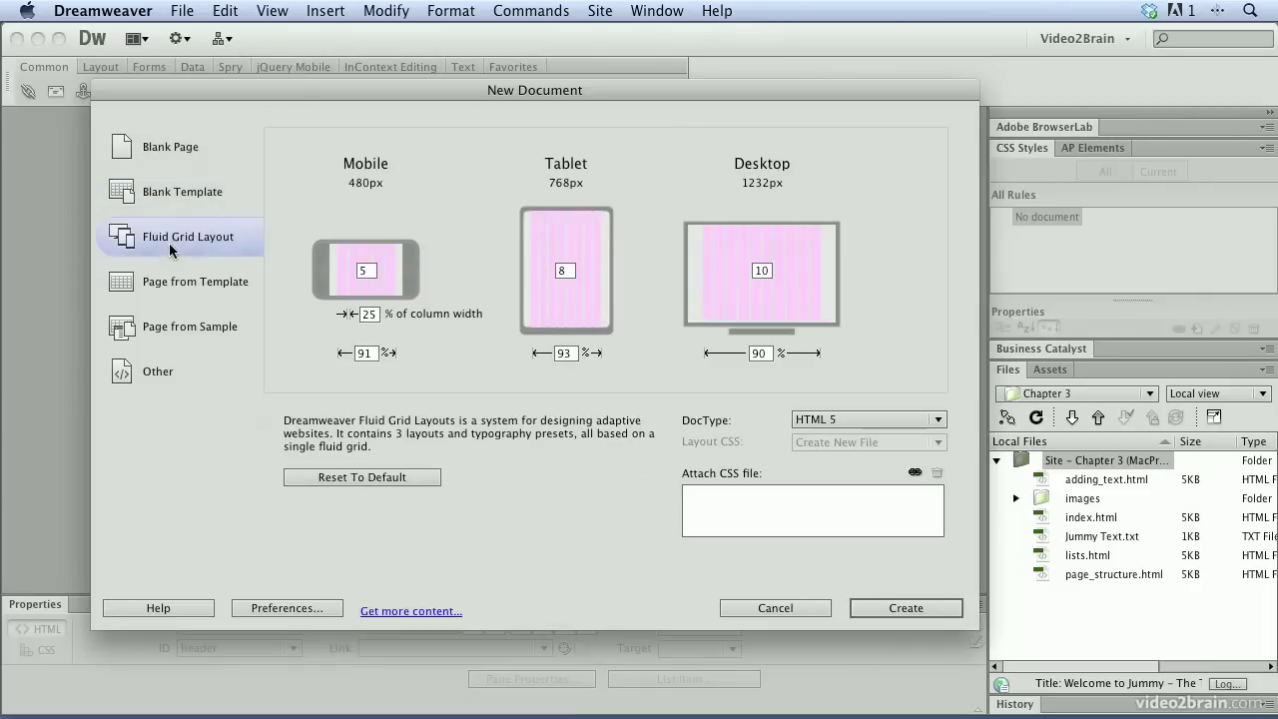
left_click(172, 285)
left_click(177, 330)
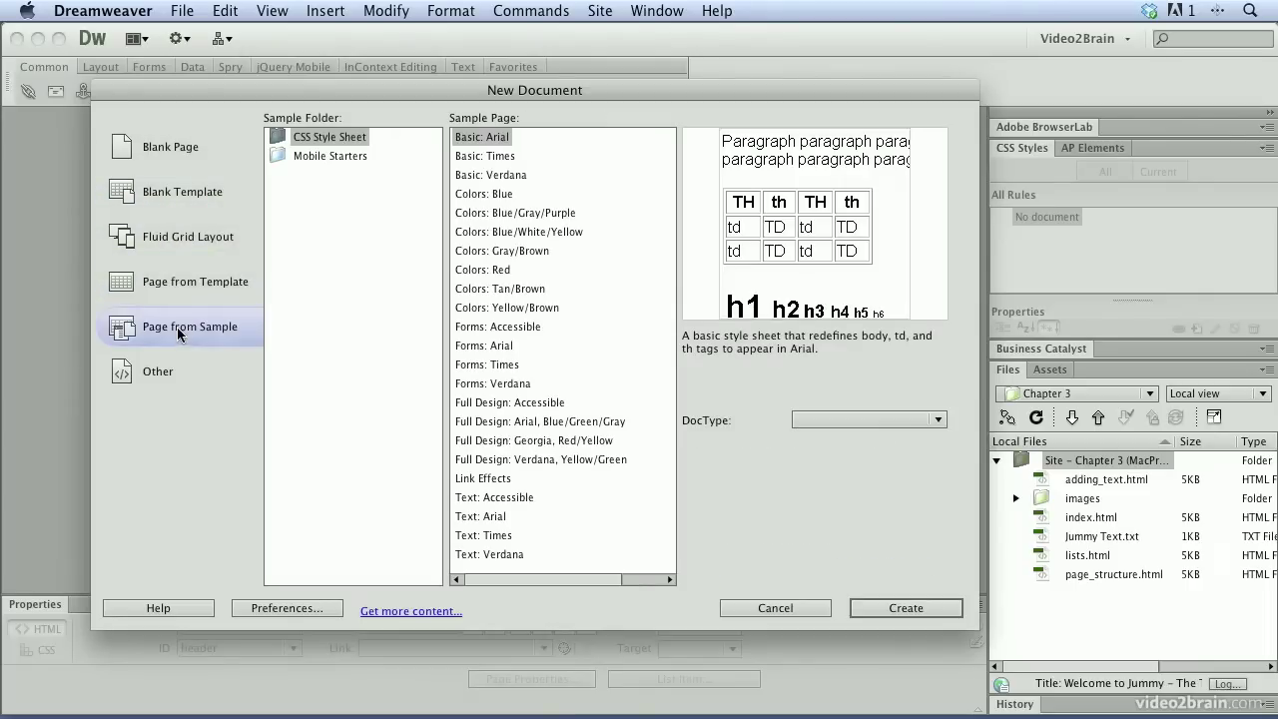
For a blank HTML page, preview the 1 column fixed and liquid layouts, with and without header and footer
left_click(174, 156)
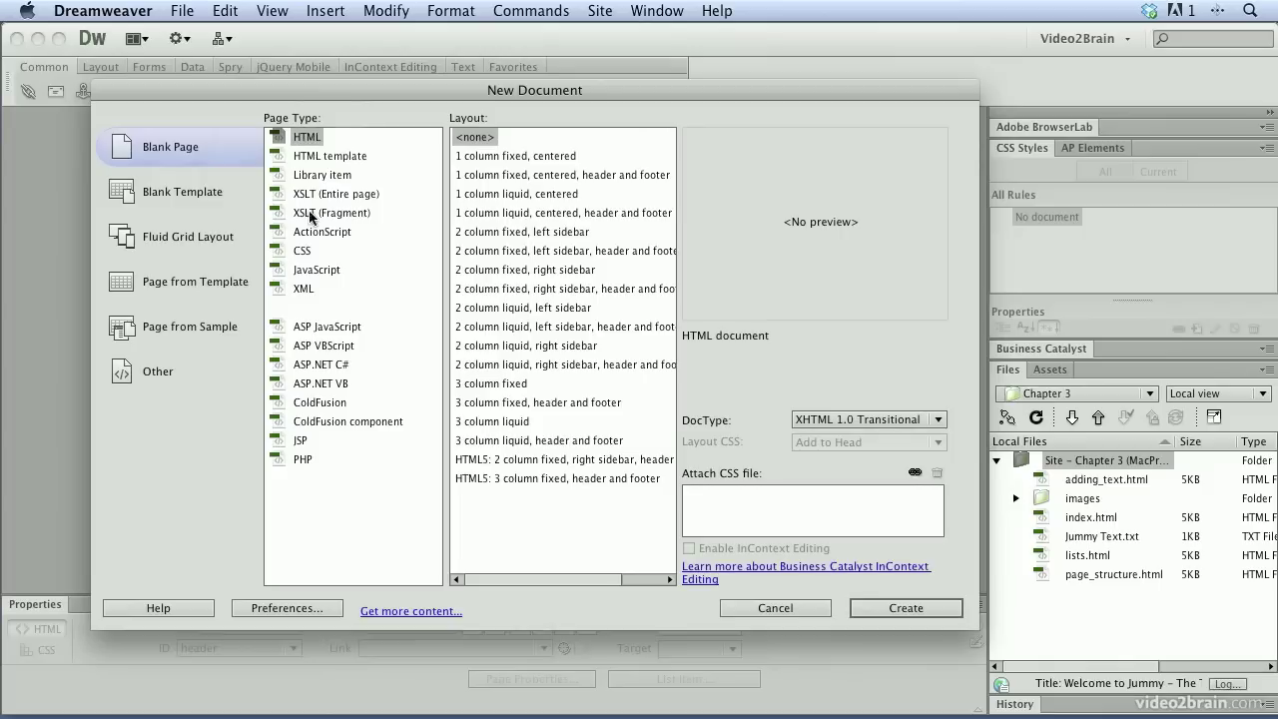
left_click(305, 139)
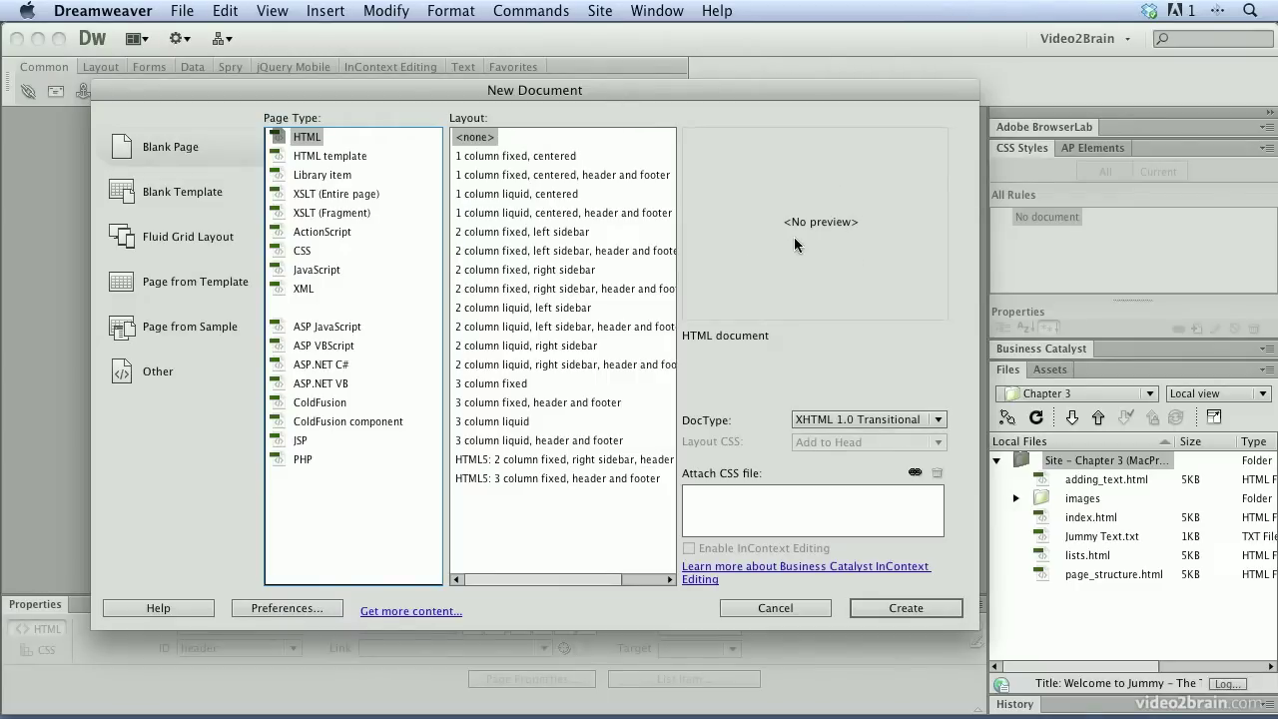
left_click(488, 160)
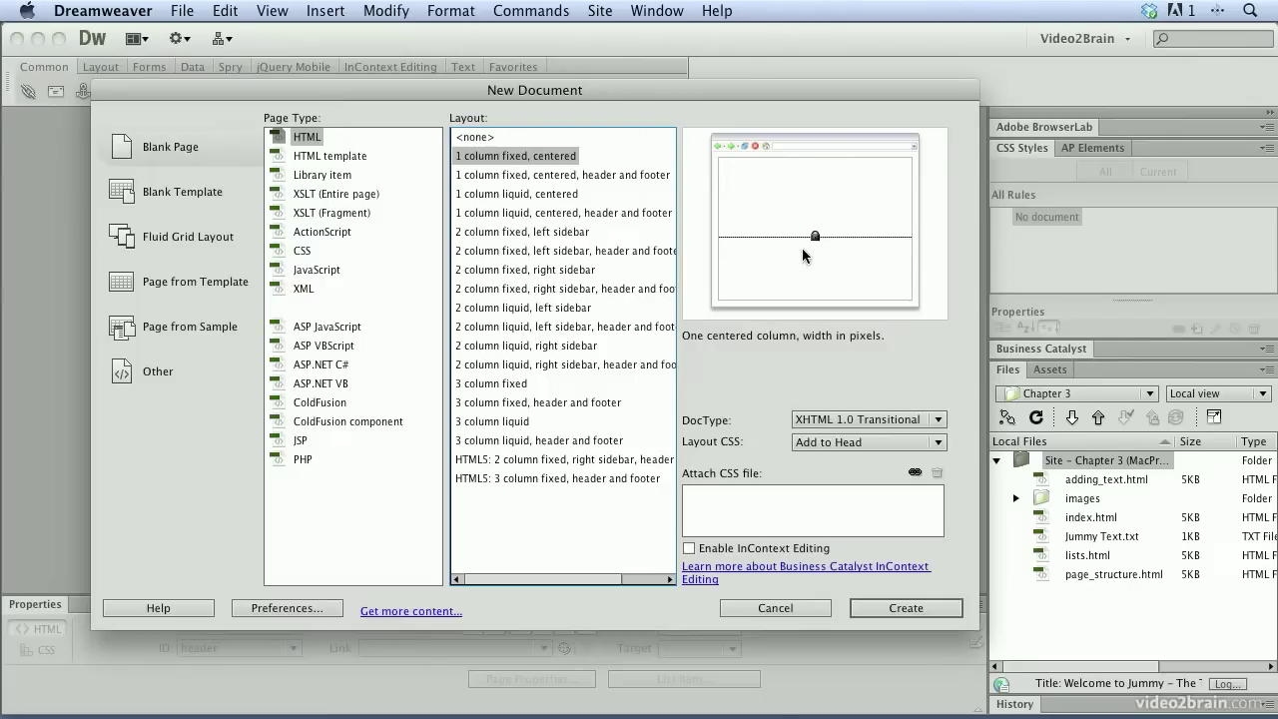
left_click(482, 178)
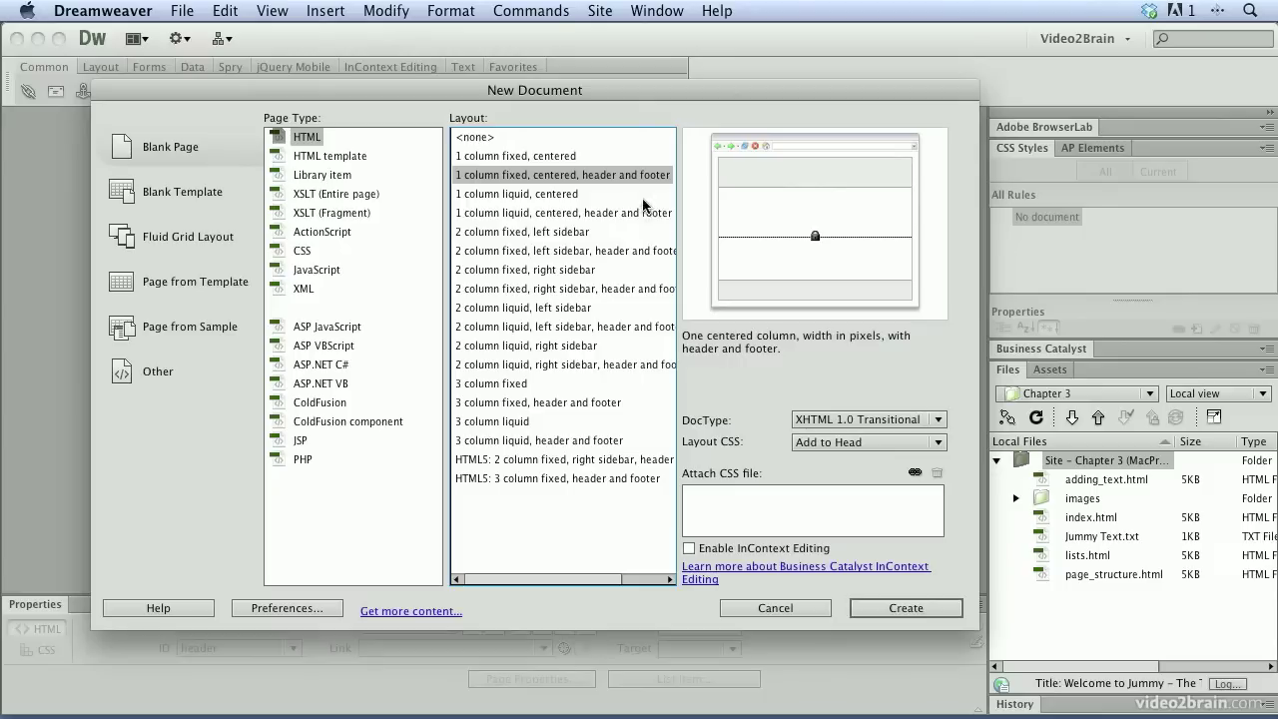
left_click(487, 196)
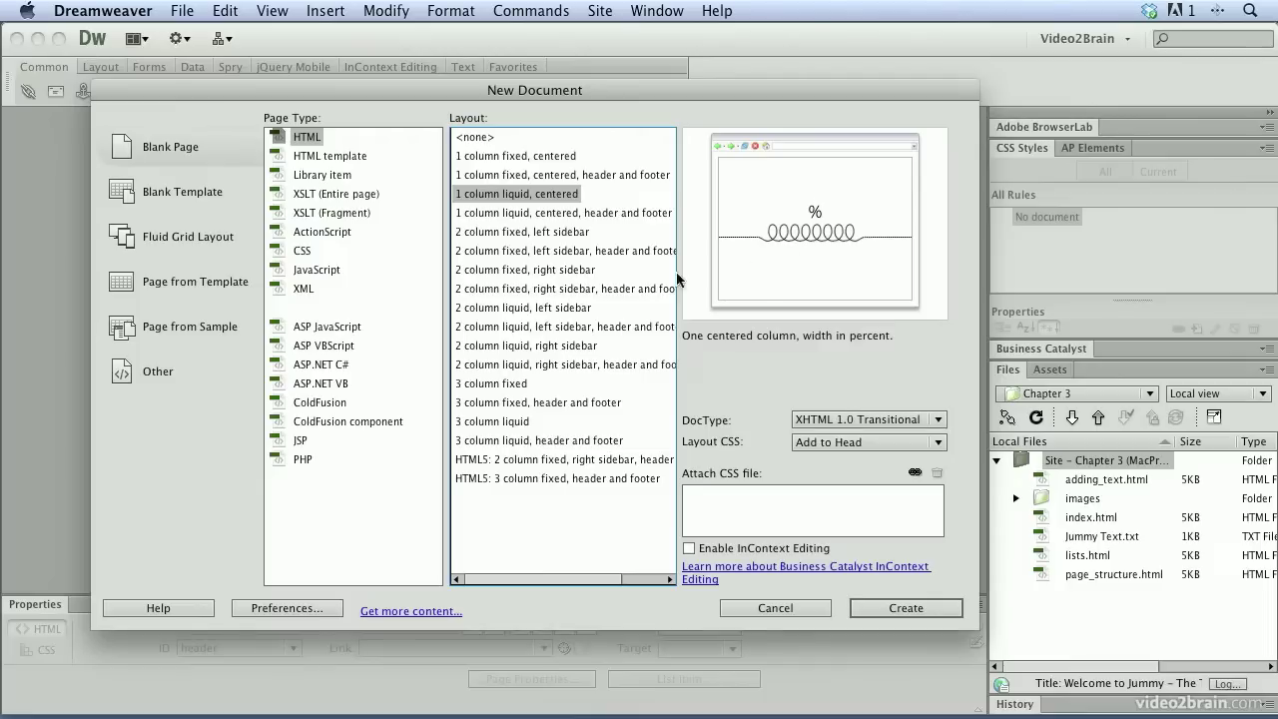
left_click(547, 214)
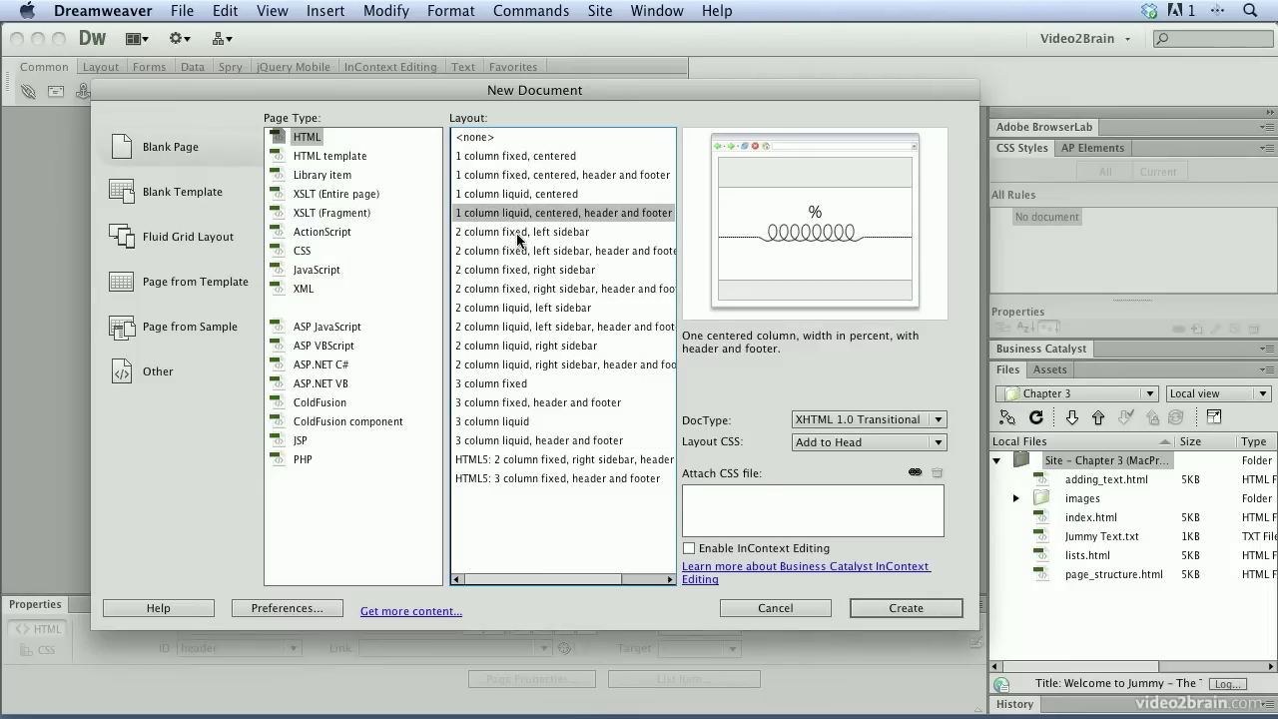
Preview the 2 column and 3 column fixed and liquid layouts in turn, including their sidebar and header-and-footer variants
left_click(517, 236)
left_click(518, 252)
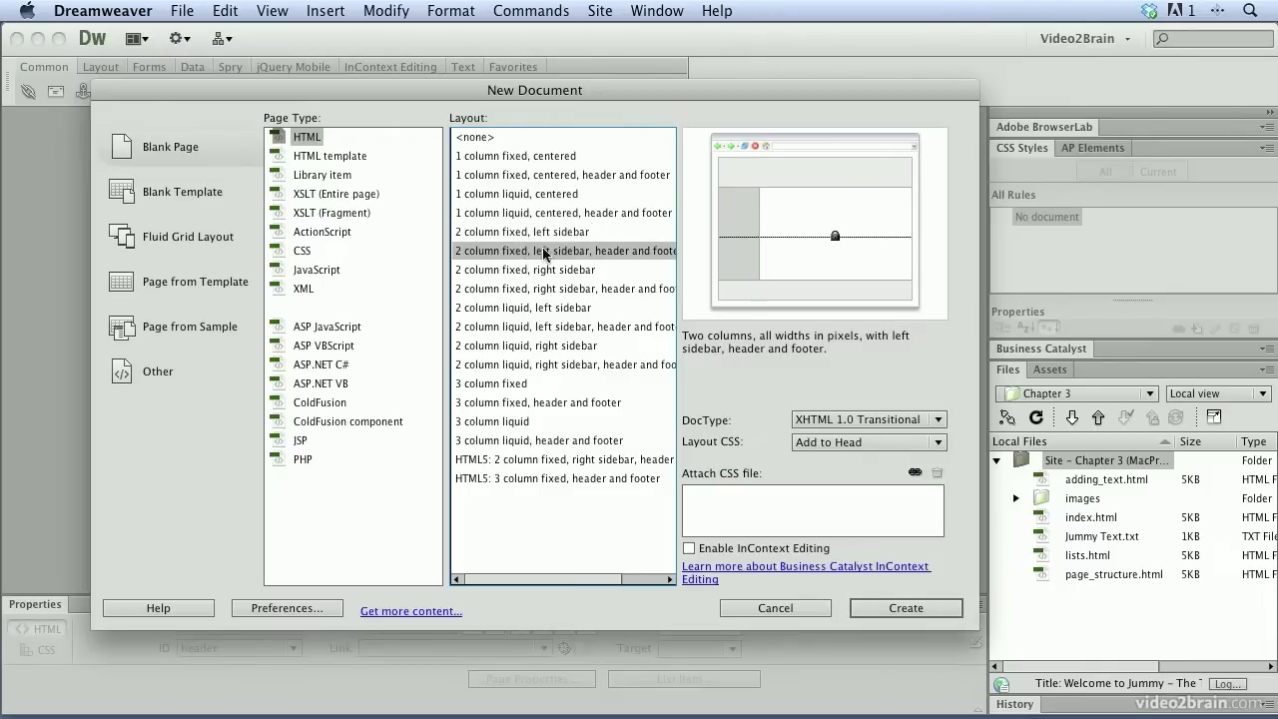
left_click(522, 272)
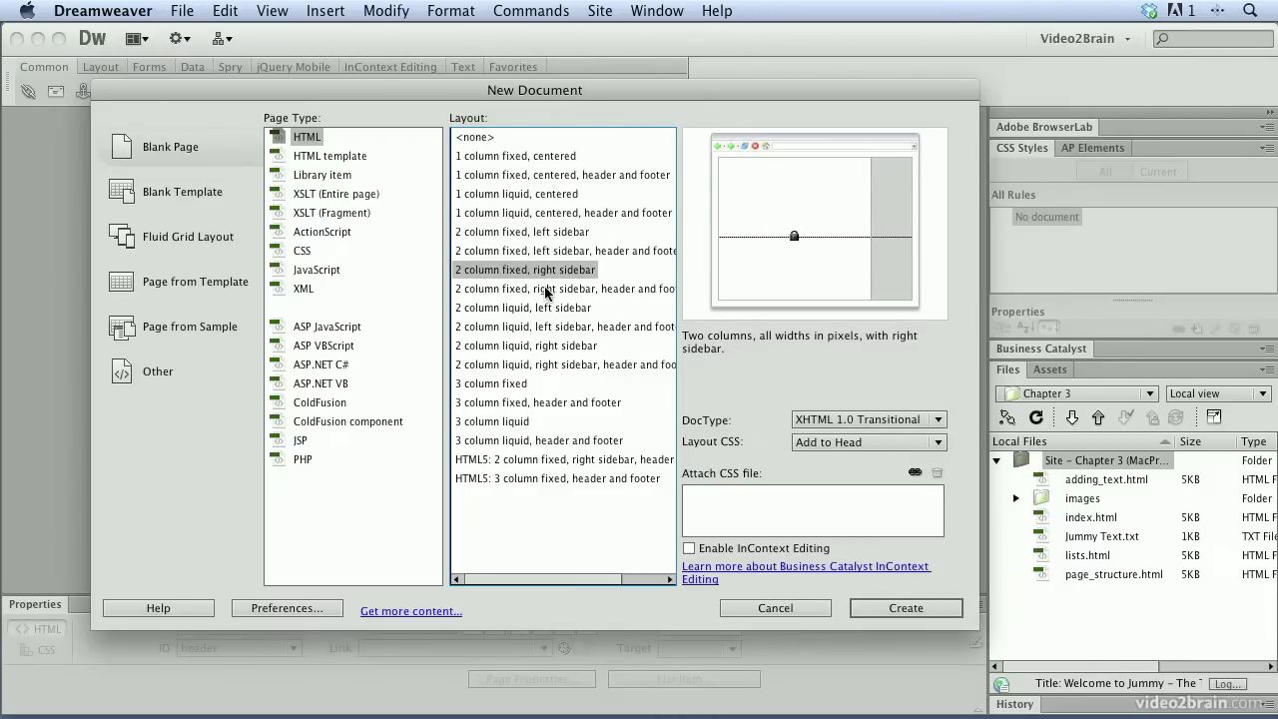
left_click(551, 289)
left_click(548, 310)
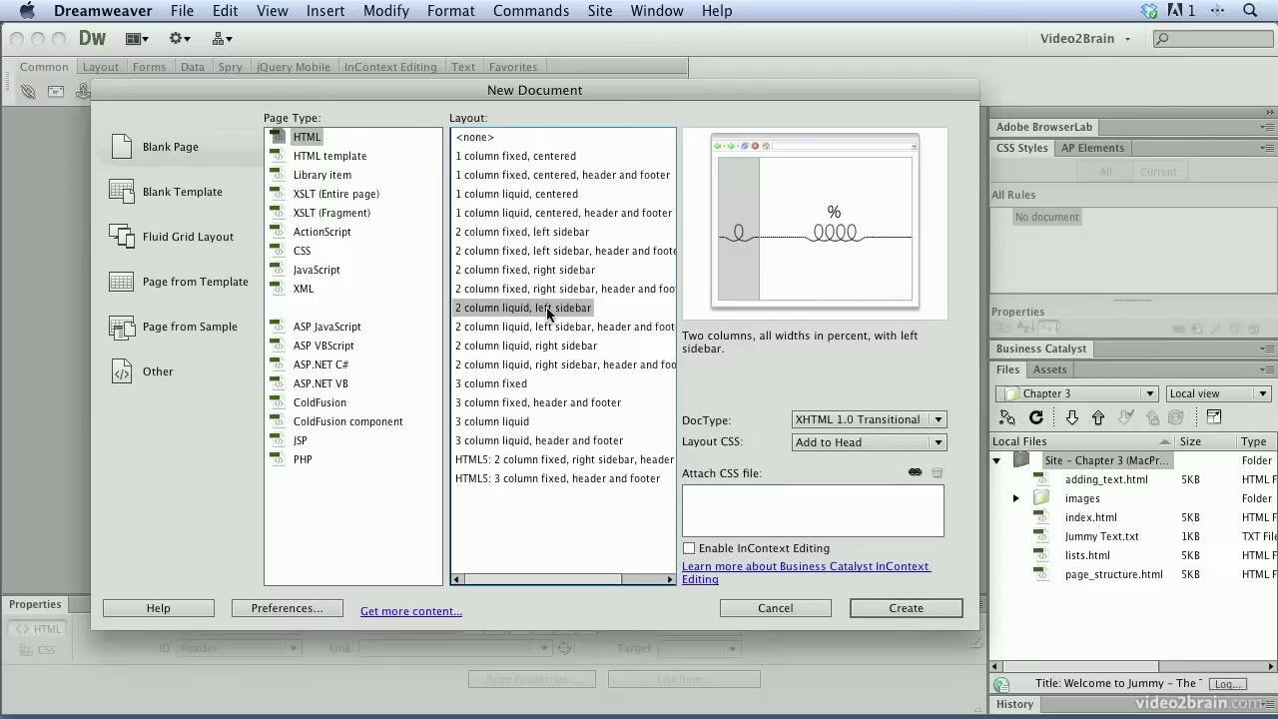
left_click(545, 327)
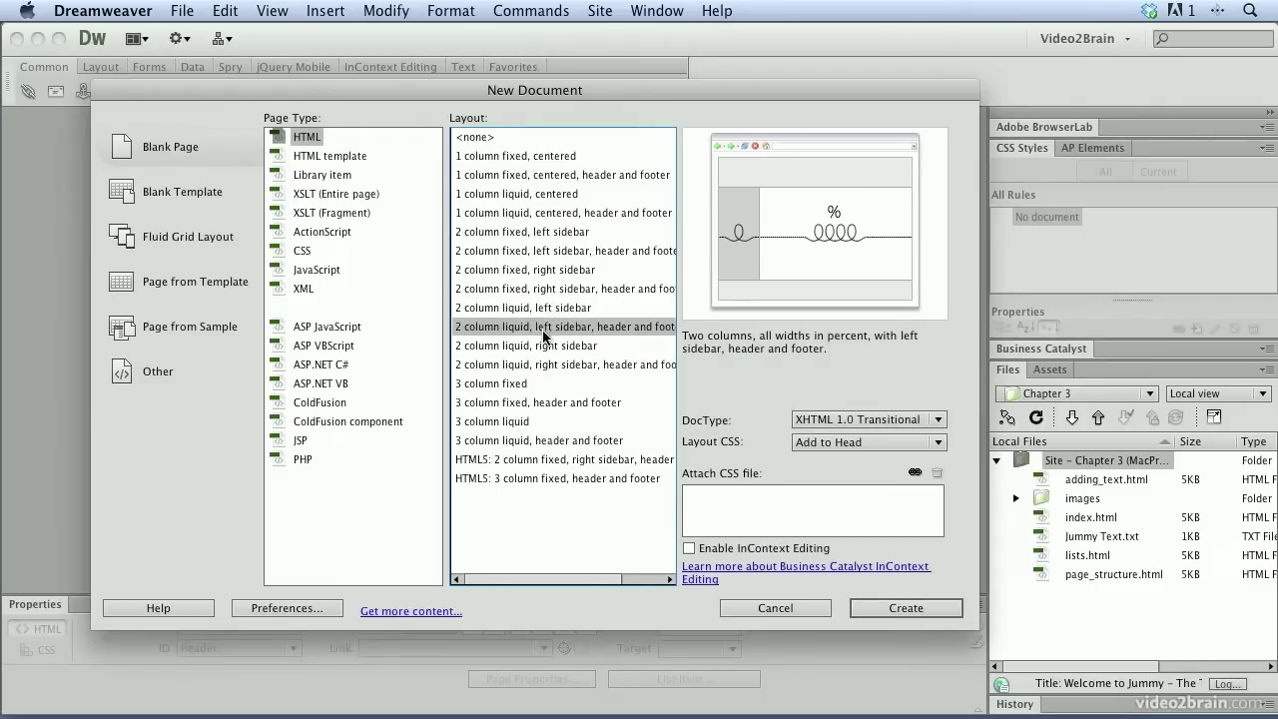
left_click(539, 346)
left_click(538, 364)
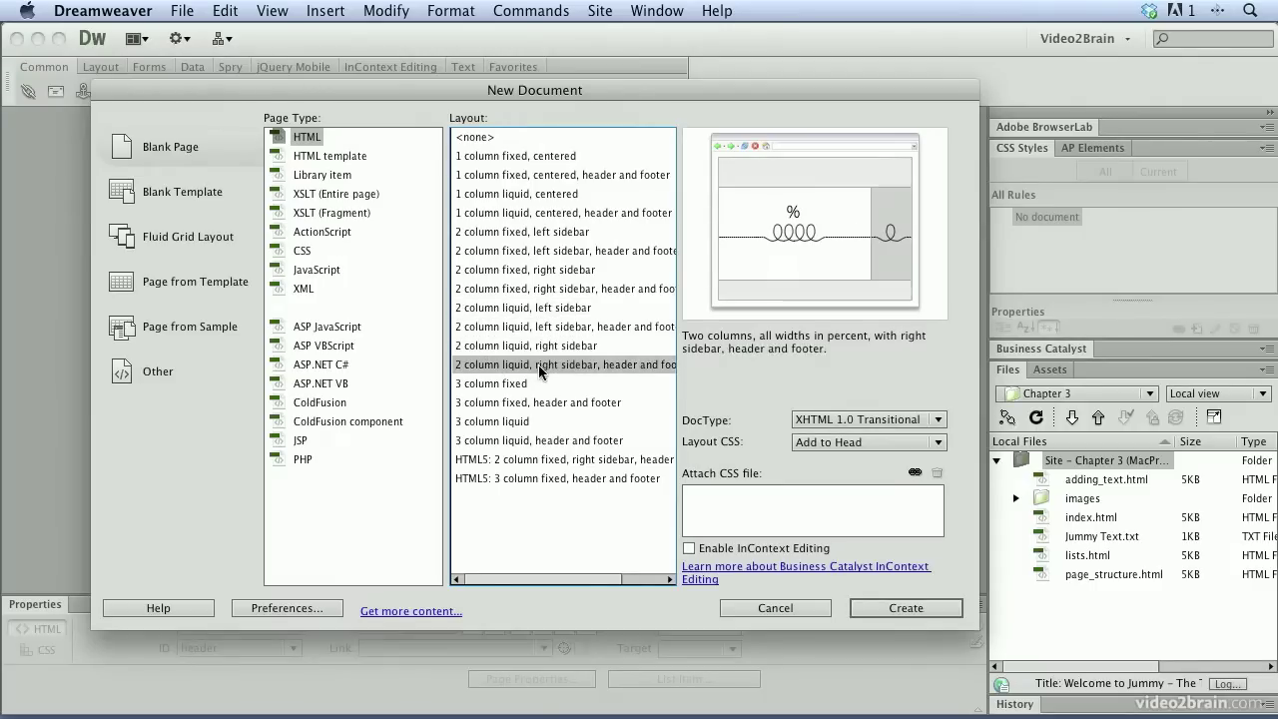
left_click(509, 385)
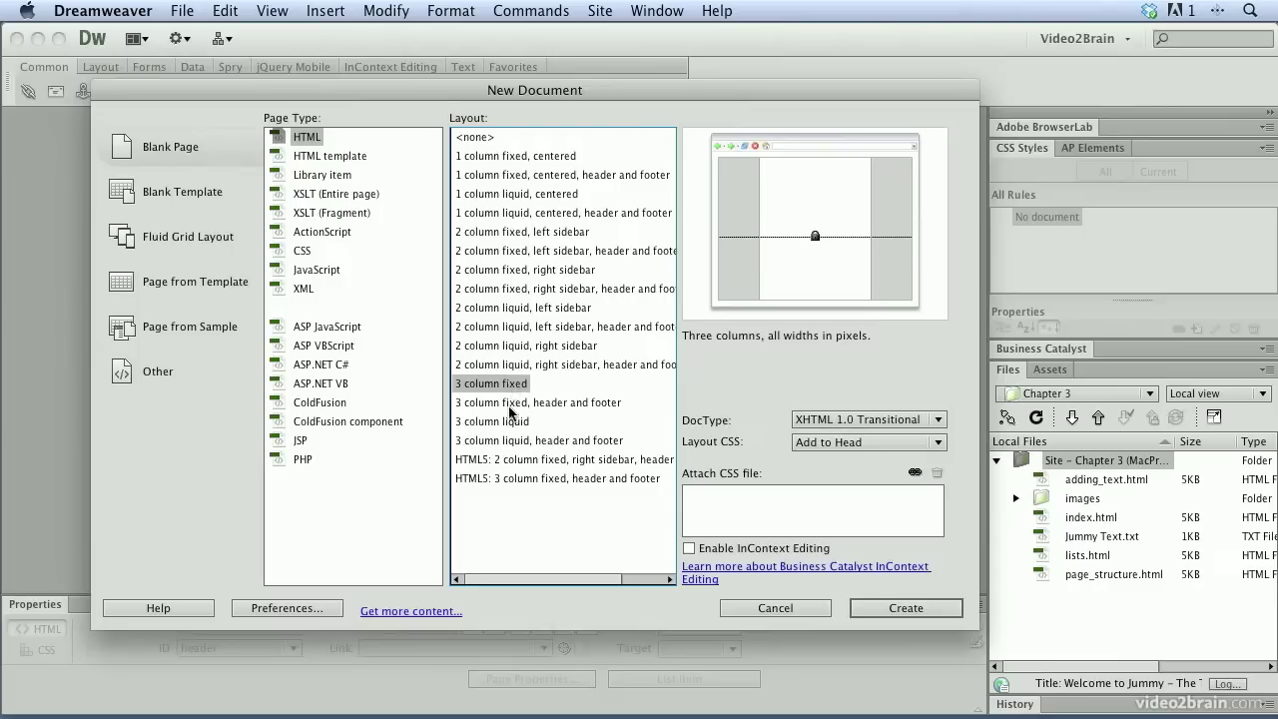
left_click(510, 403)
left_click(510, 422)
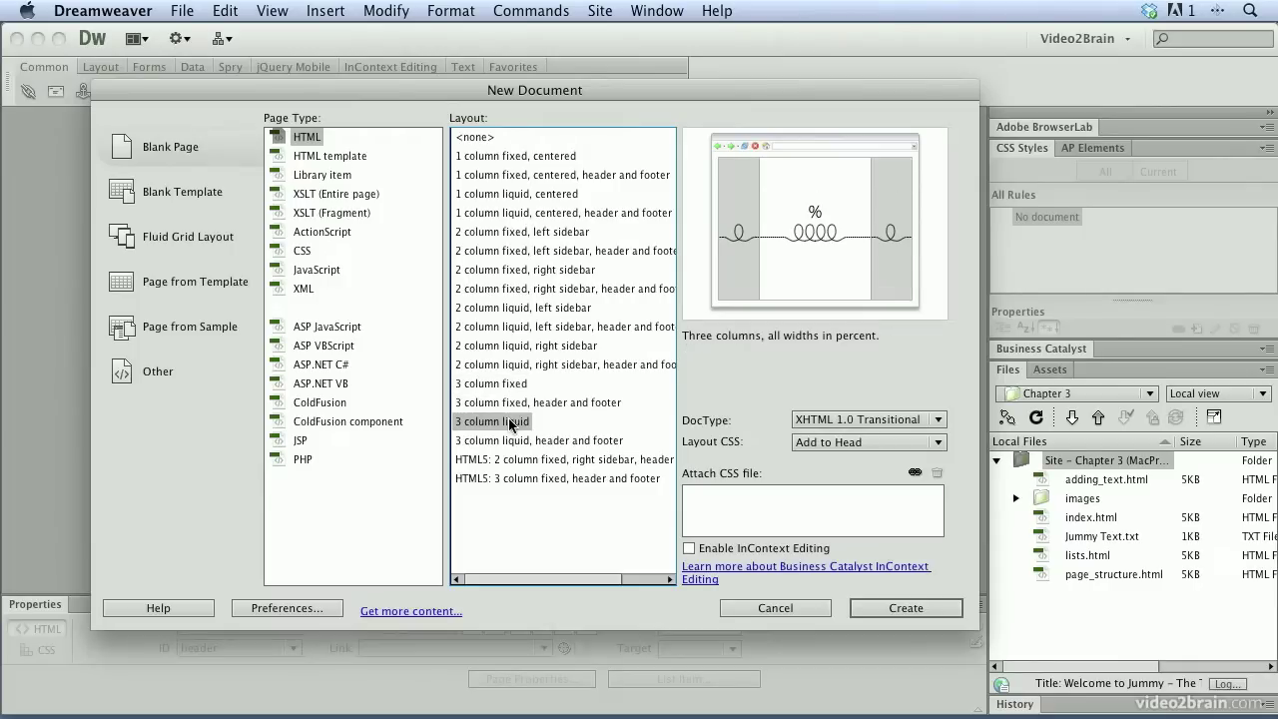
left_click(500, 442)
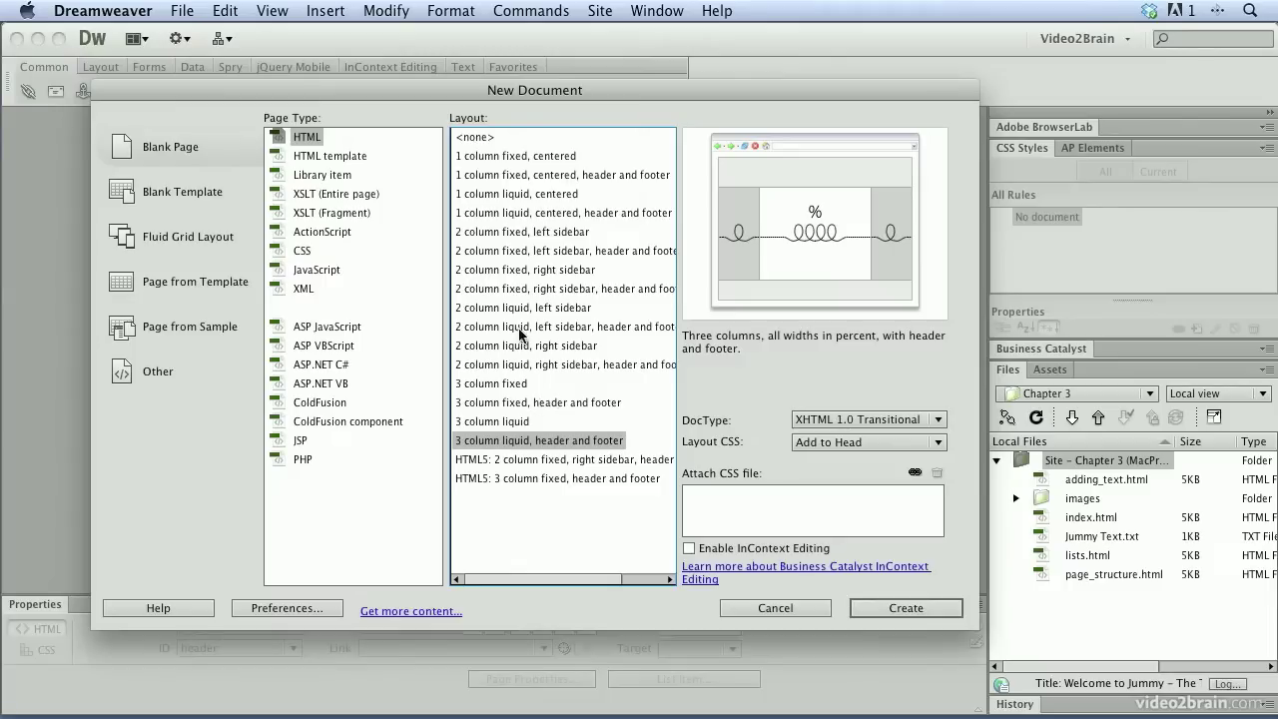
Create the blank HTML page with the "2 column liquid, left sidebar" layout
left_click(504, 270)
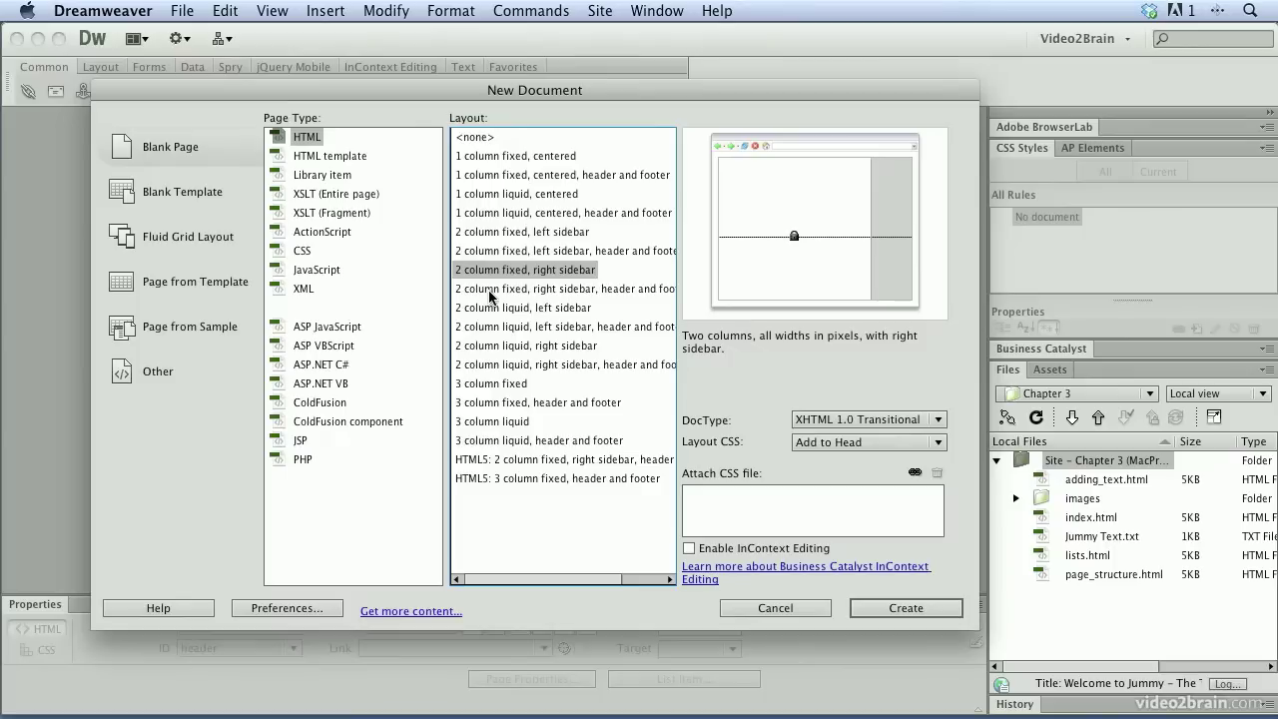
left_click(502, 288)
left_click(489, 309)
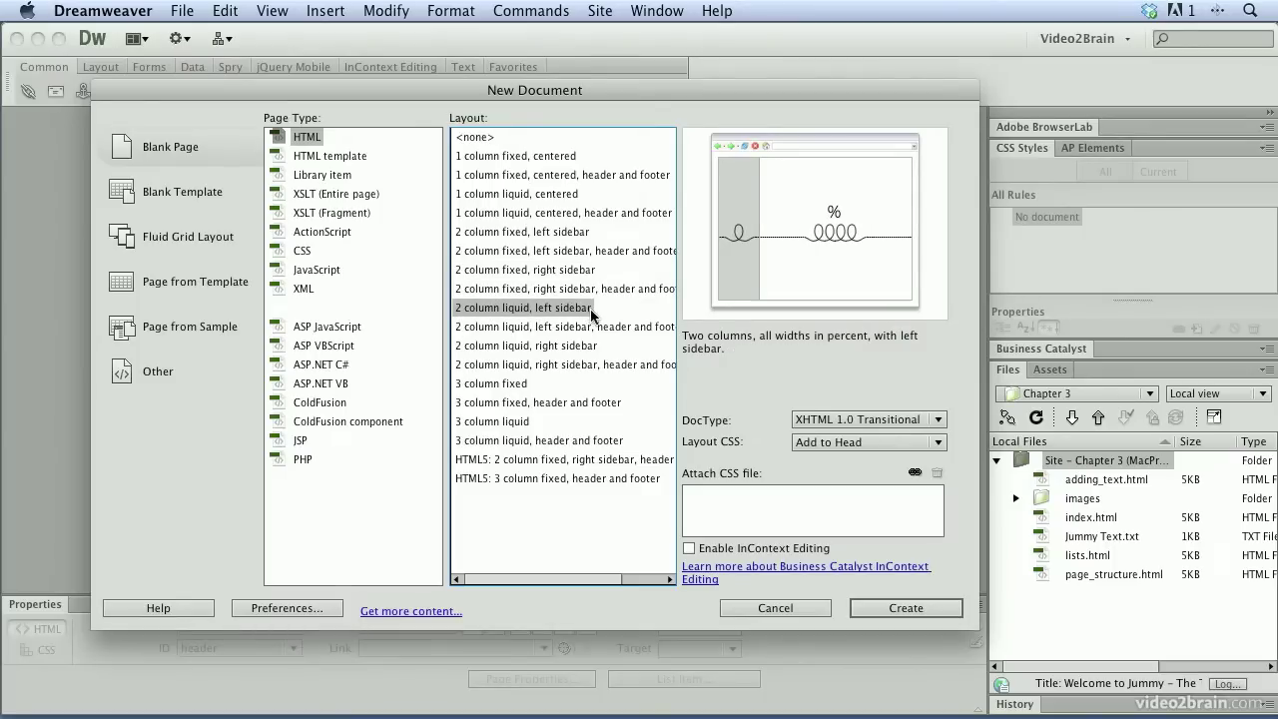
left_click(928, 607)
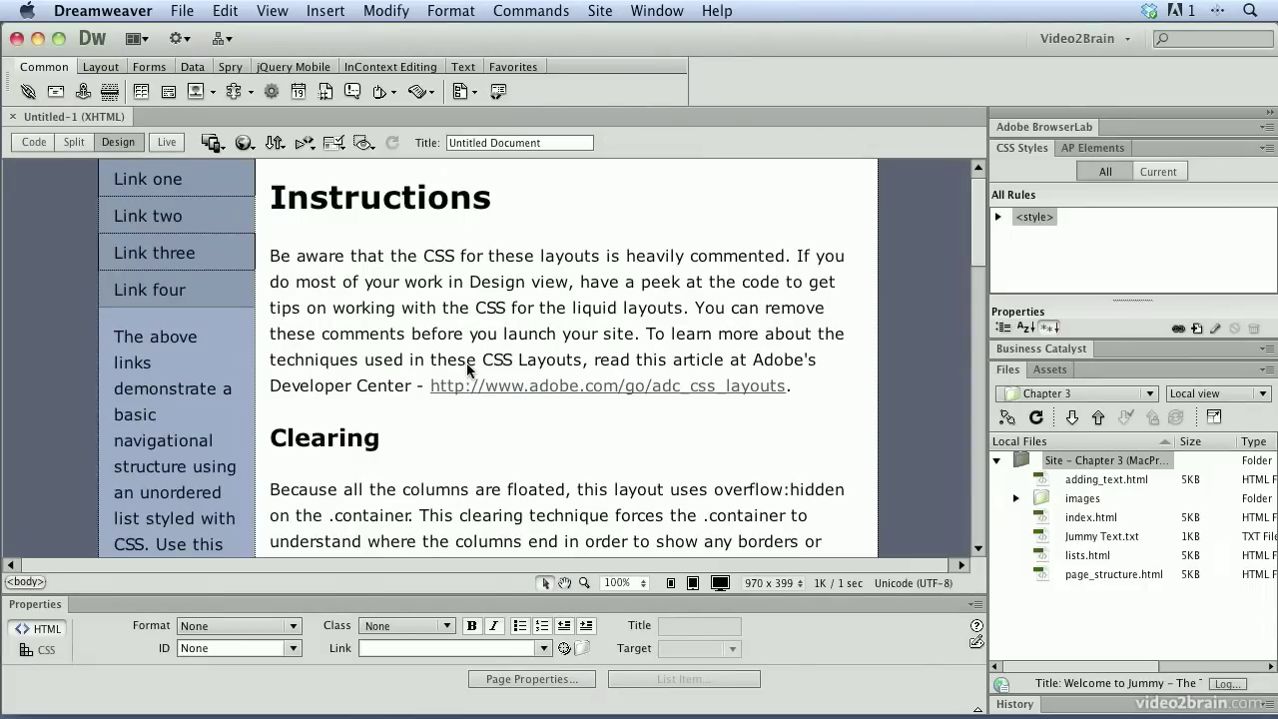
Replace the "Instructions" heading with "My New Heading" and the "Clearing" subheading with "My New Subheading"
left_click(467, 367)
scroll(467, 367, "down", 5)
scroll(468, 367, "up", 5)
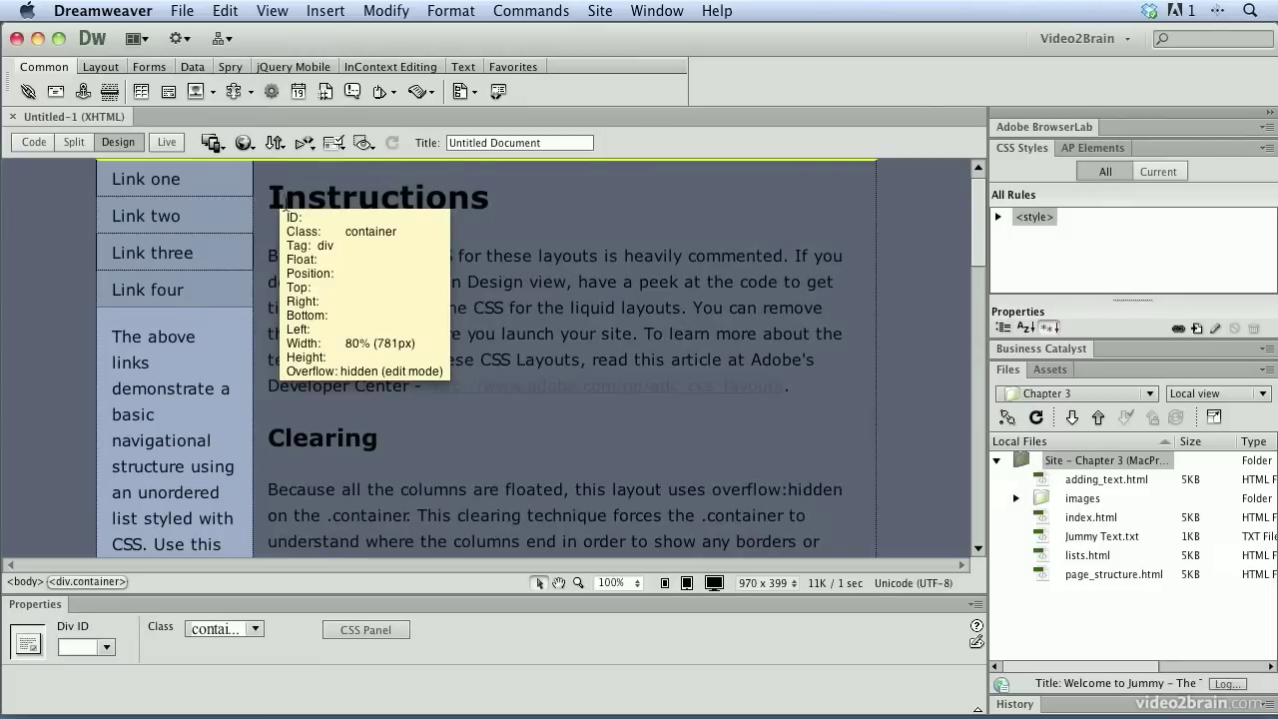
left_click(322, 218)
left_click_drag(266, 197, 483, 200)
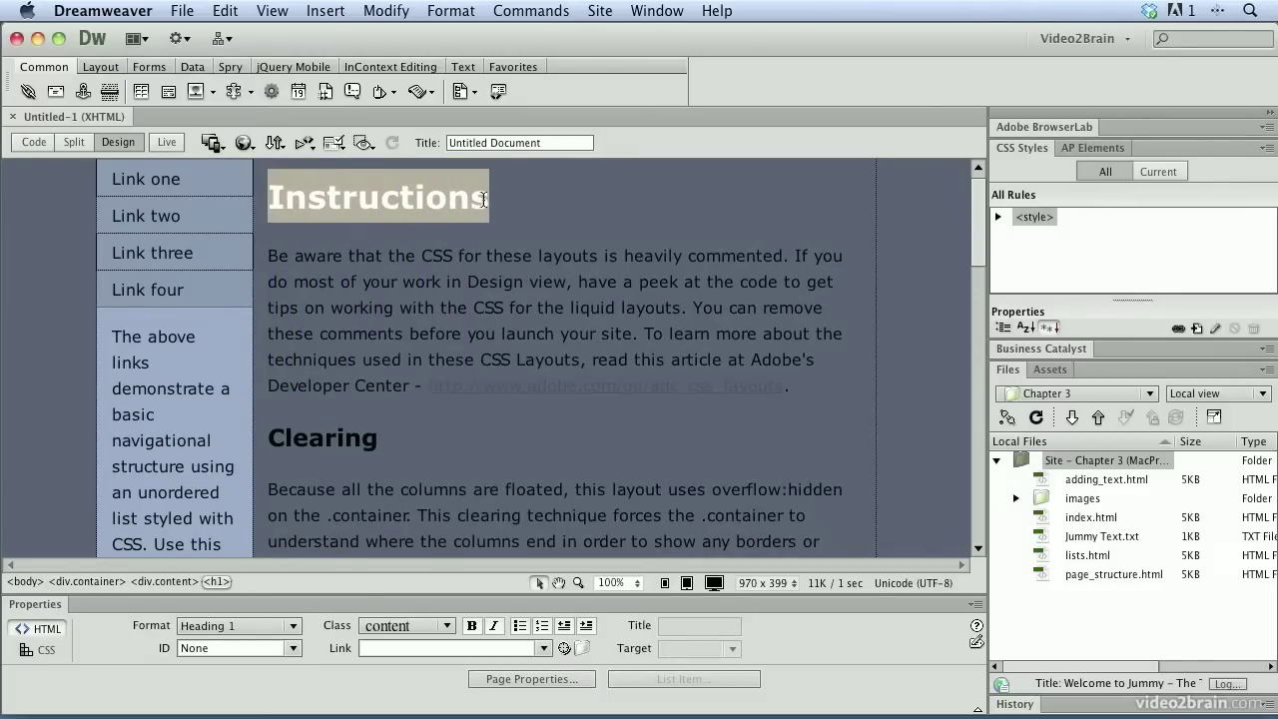
type("My New ")
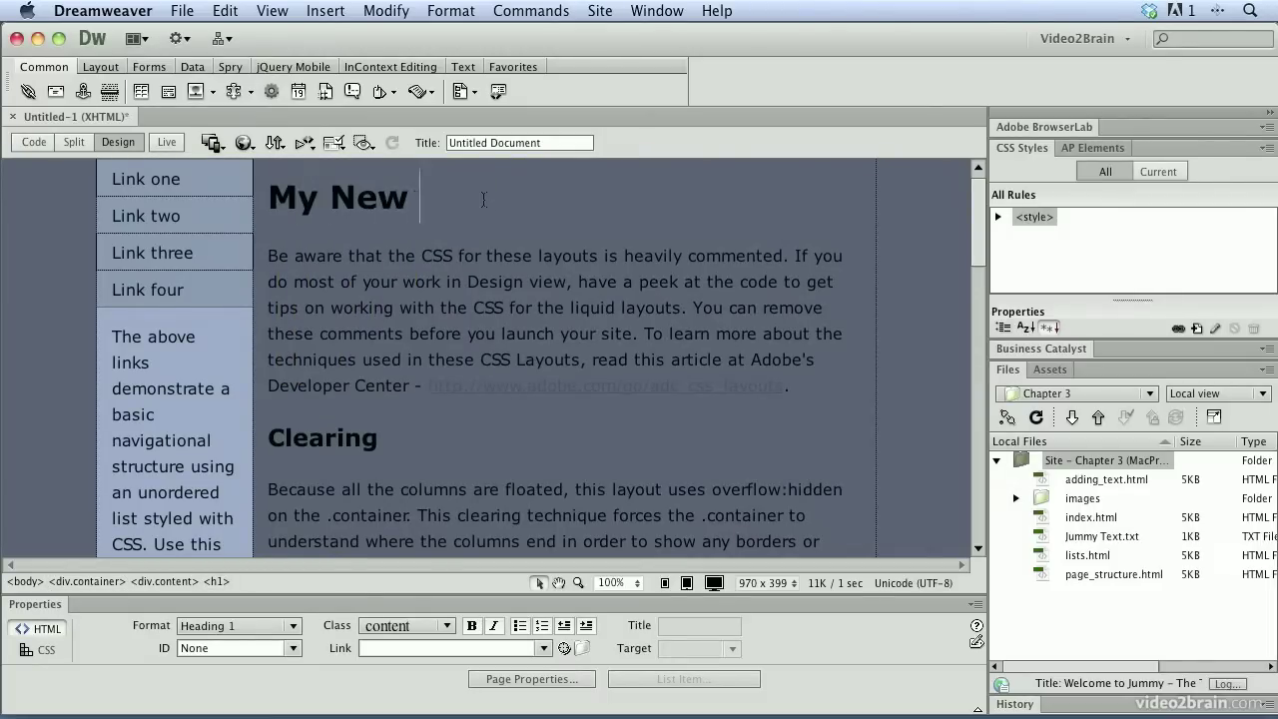
type("Heading")
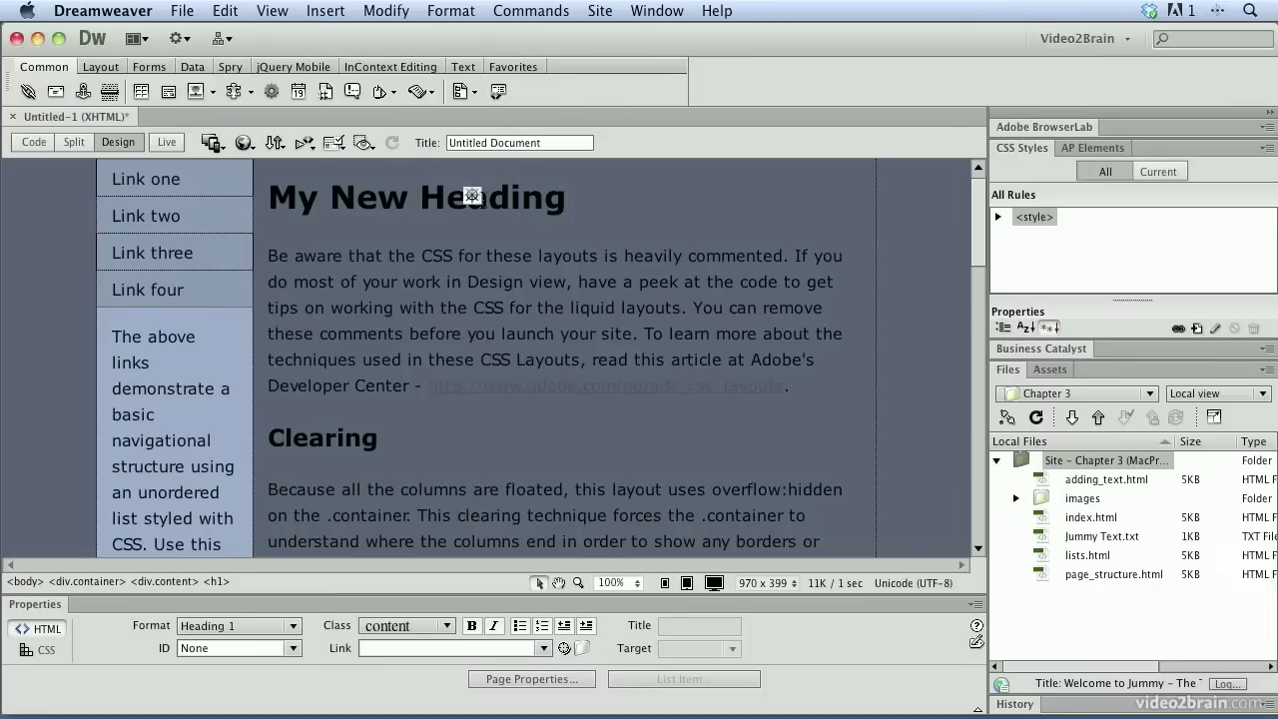
left_click_drag(268, 437, 377, 441)
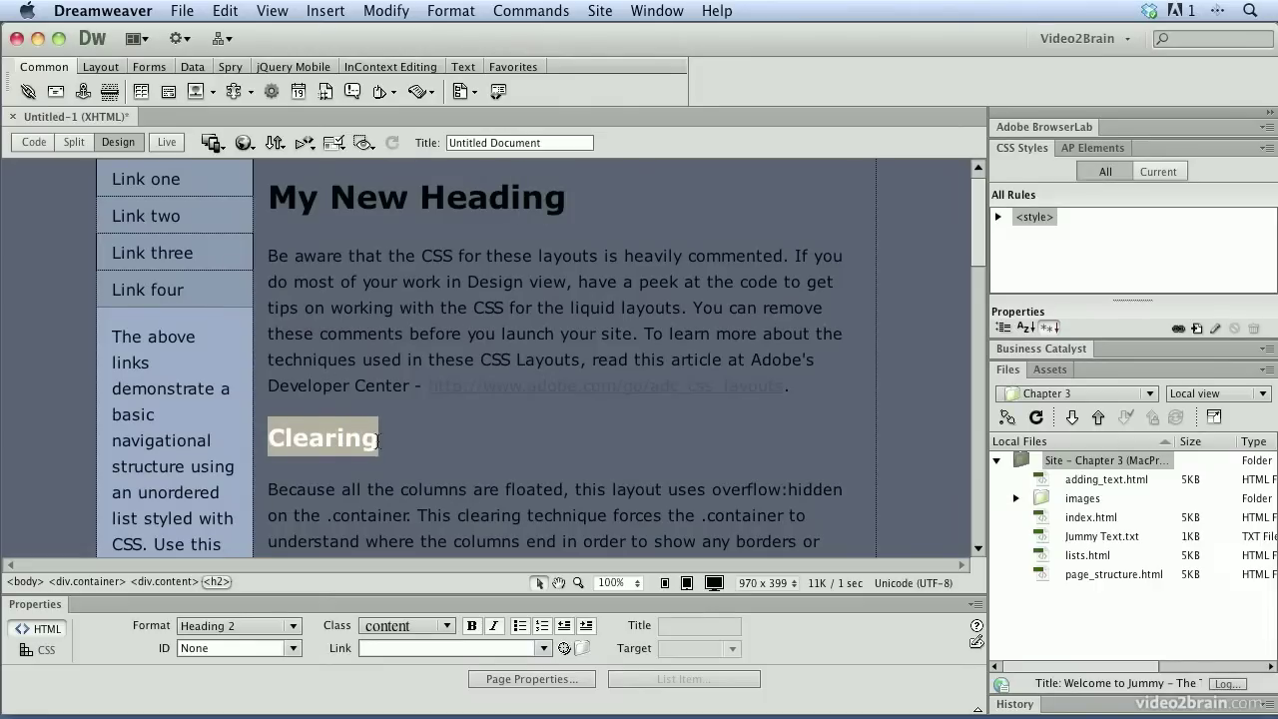
type("My New Subheading")
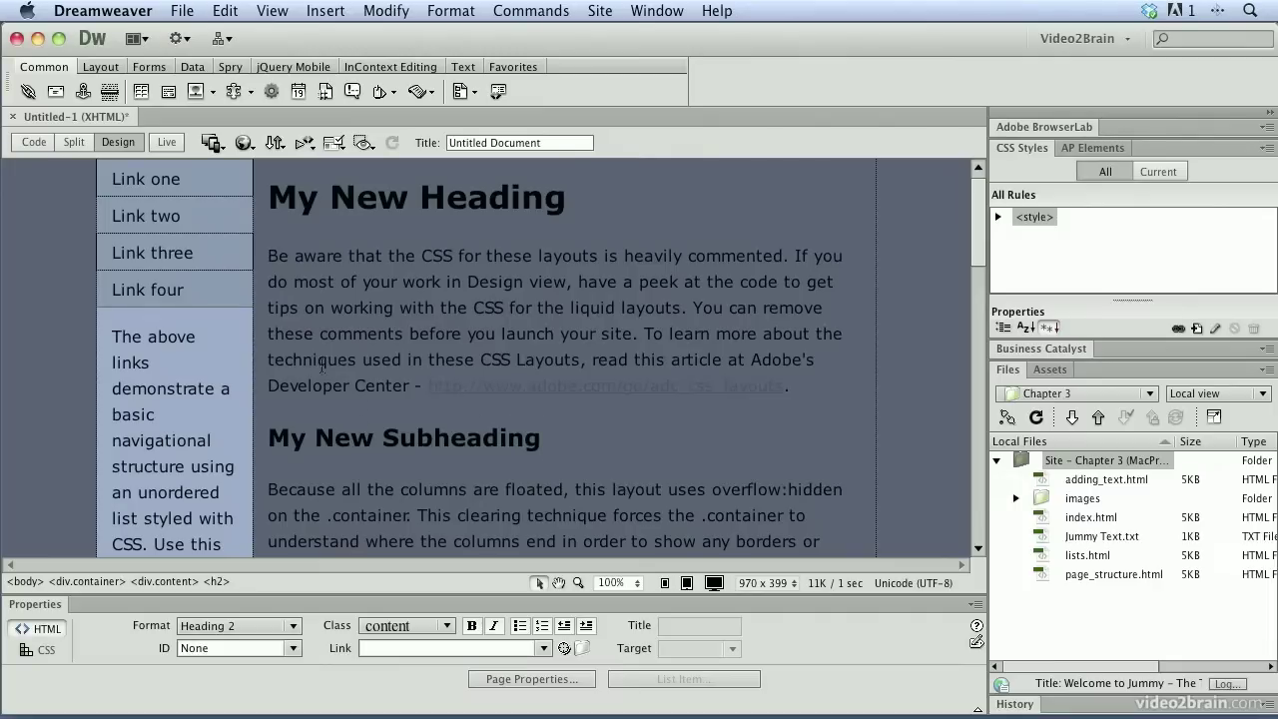
Look over the rest of the page's placeholder content and close the untitled document without saving
scroll(241, 414, "down", 3)
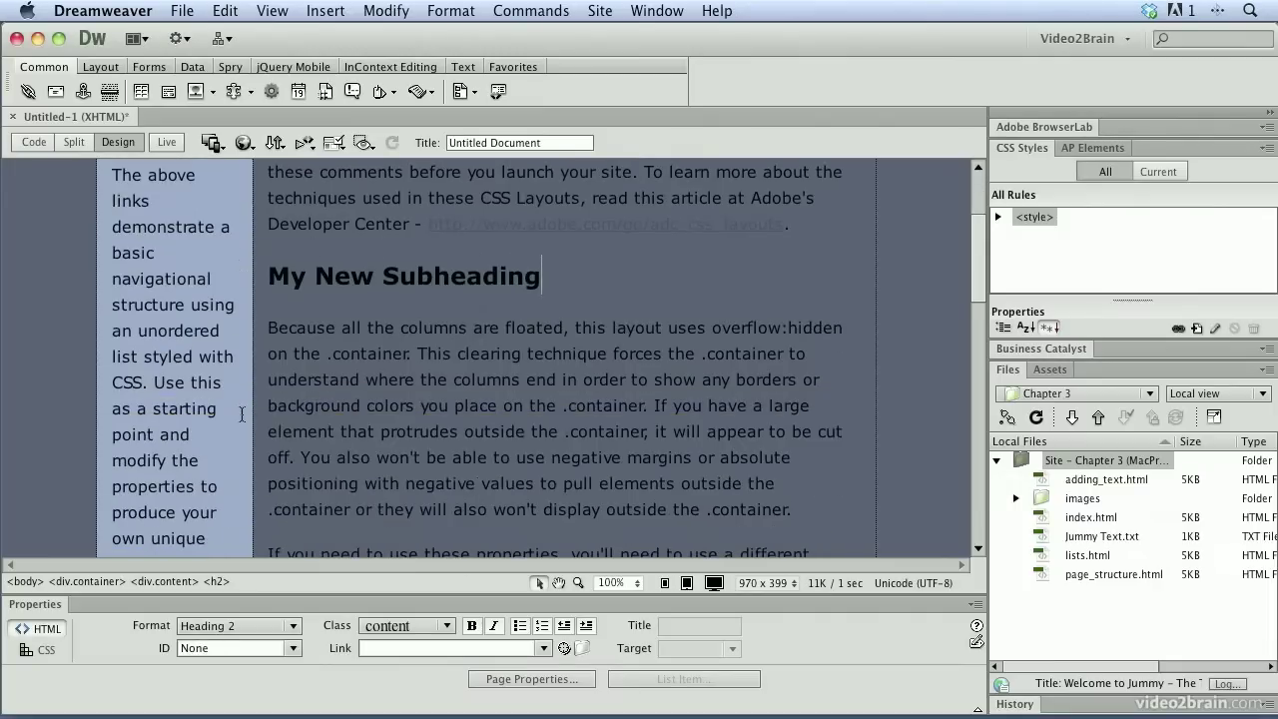
scroll(242, 413, "down", 15)
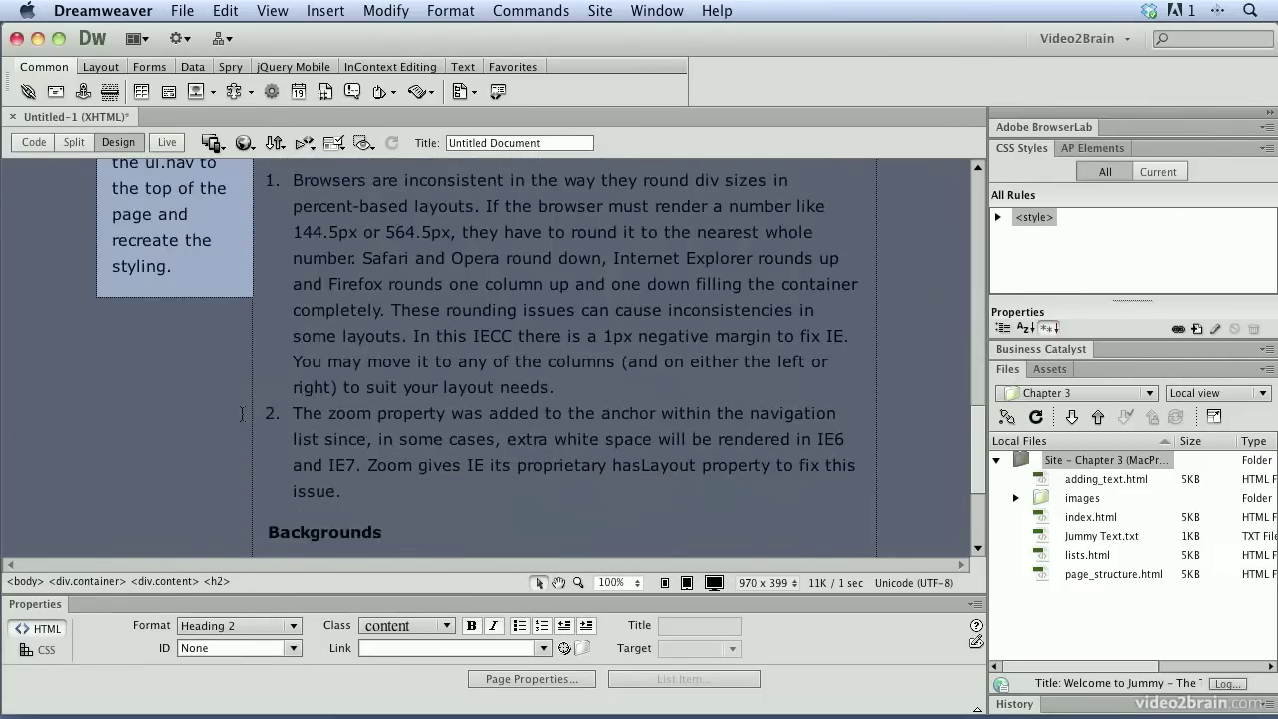
scroll(242, 413, "down", 4)
scroll(242, 413, "up", 20)
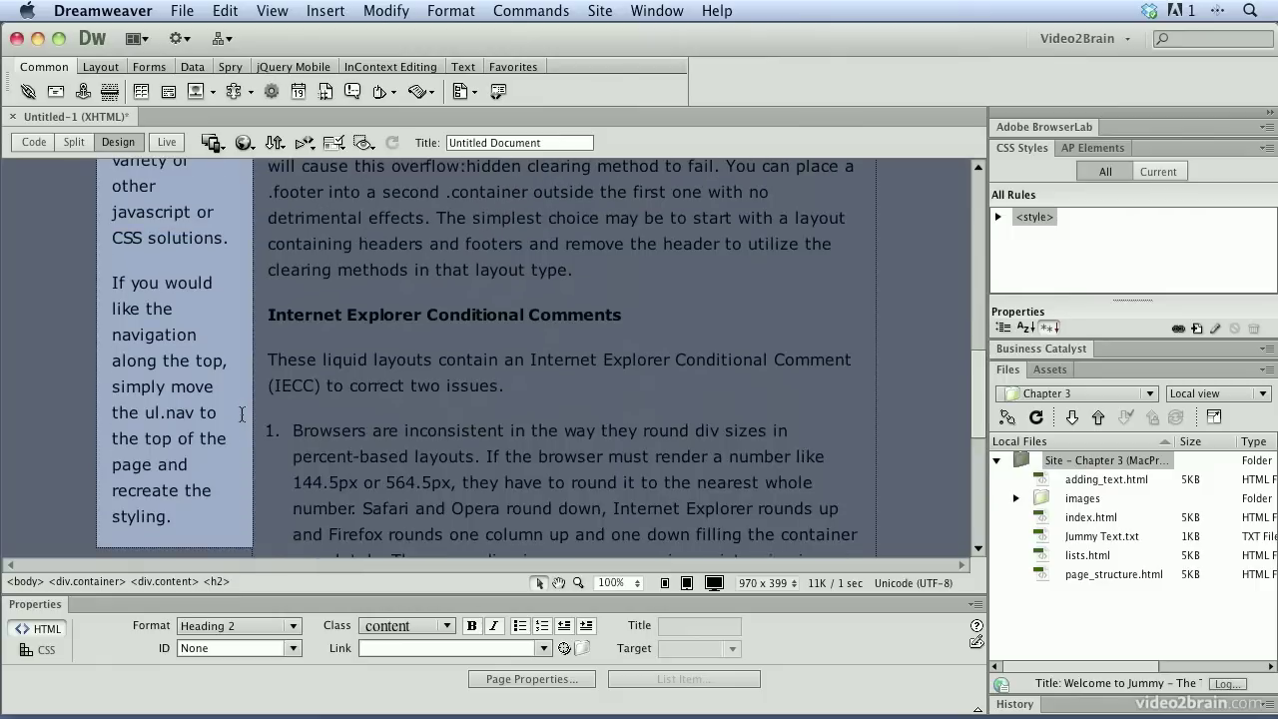
scroll(242, 413, "up", 2)
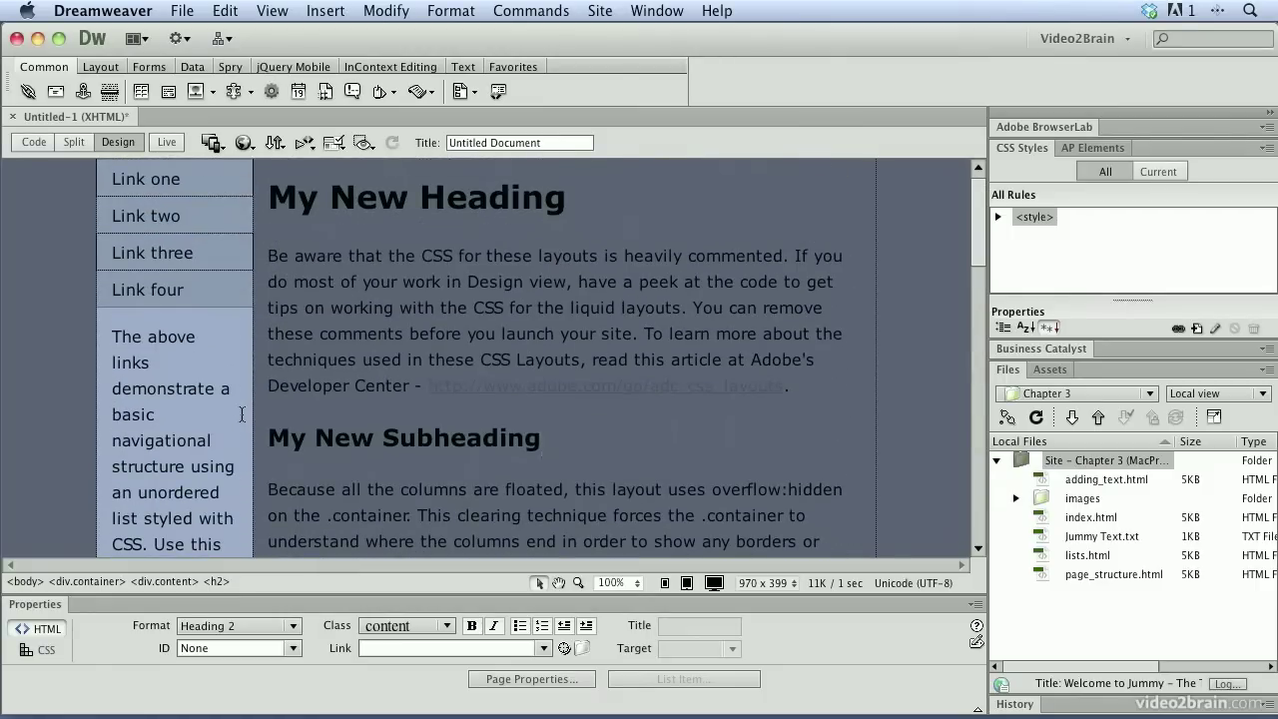
left_click(8, 117)
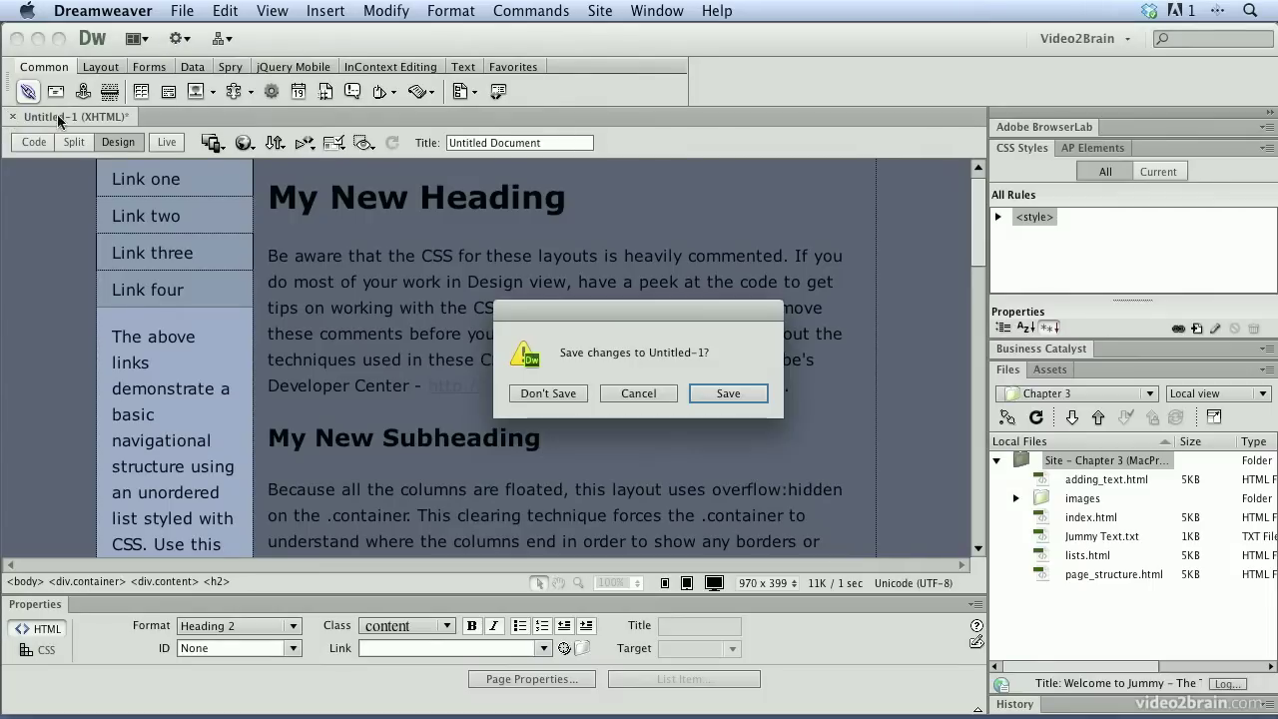
left_click(552, 394)
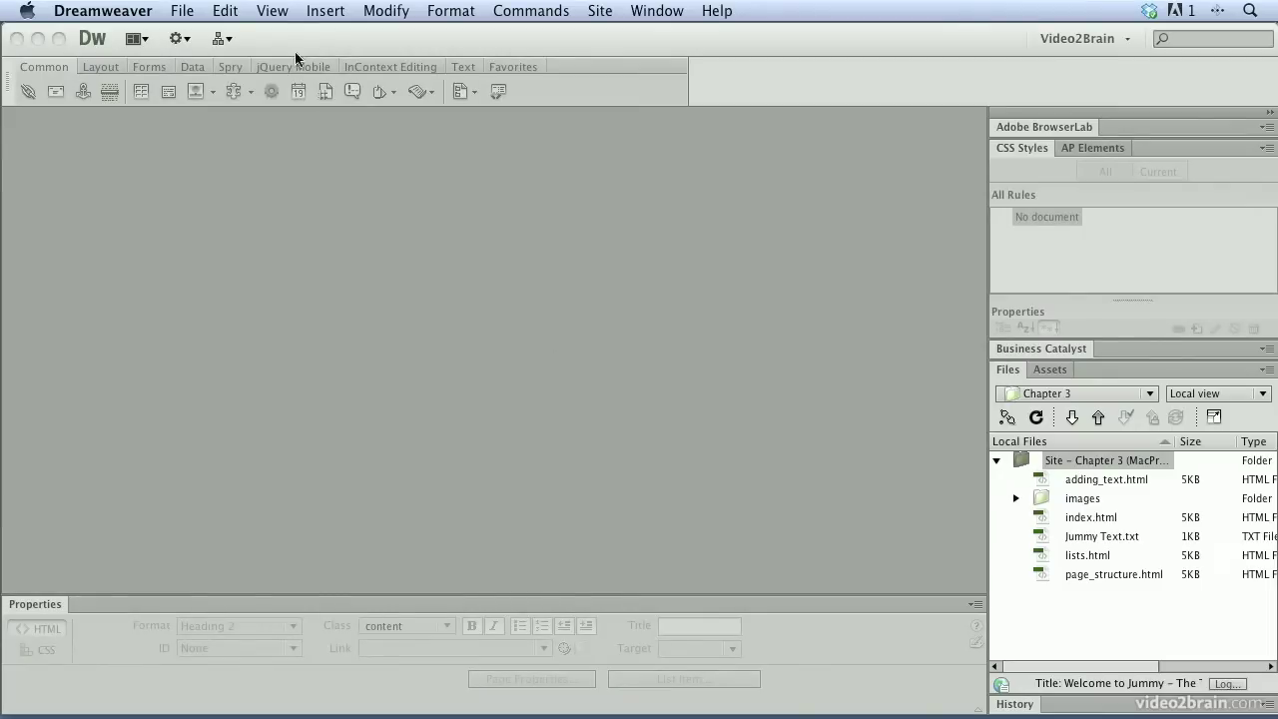
Start a new blank HTML document and preview several 3 column layouts, plus the fixed and liquid 2 column layouts with left sidebar
left_click(181, 14)
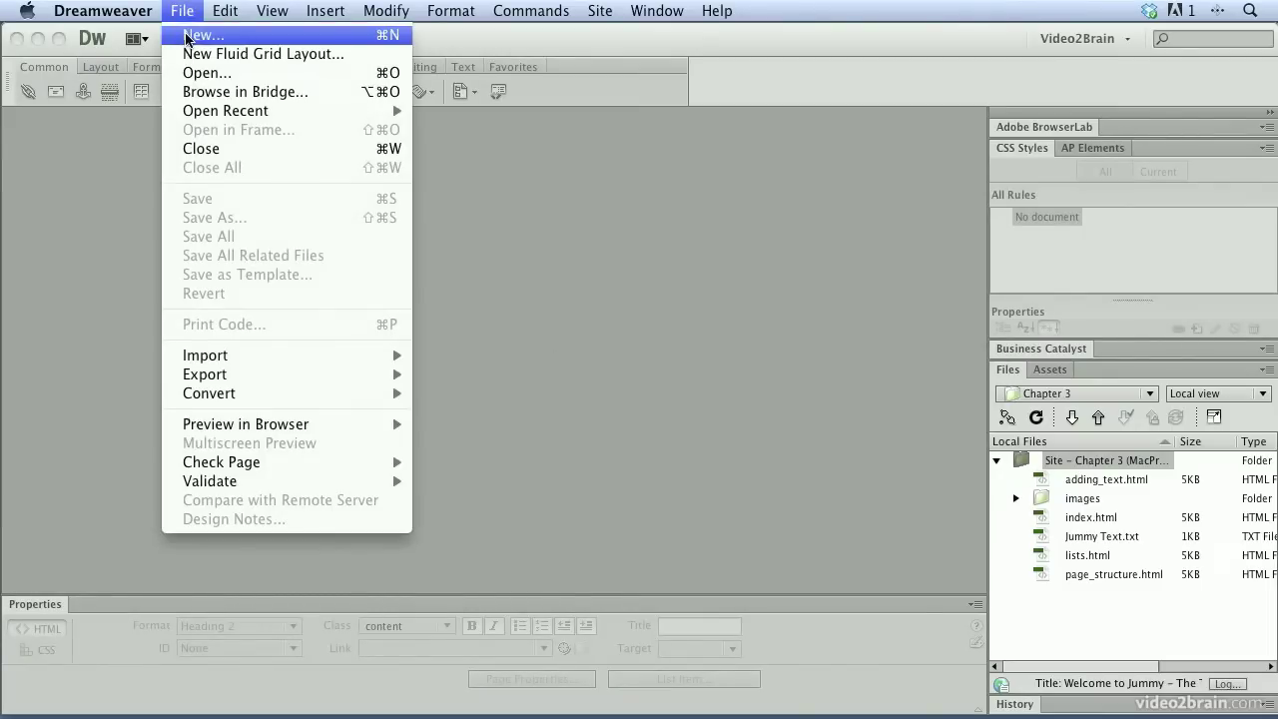
left_click(195, 35)
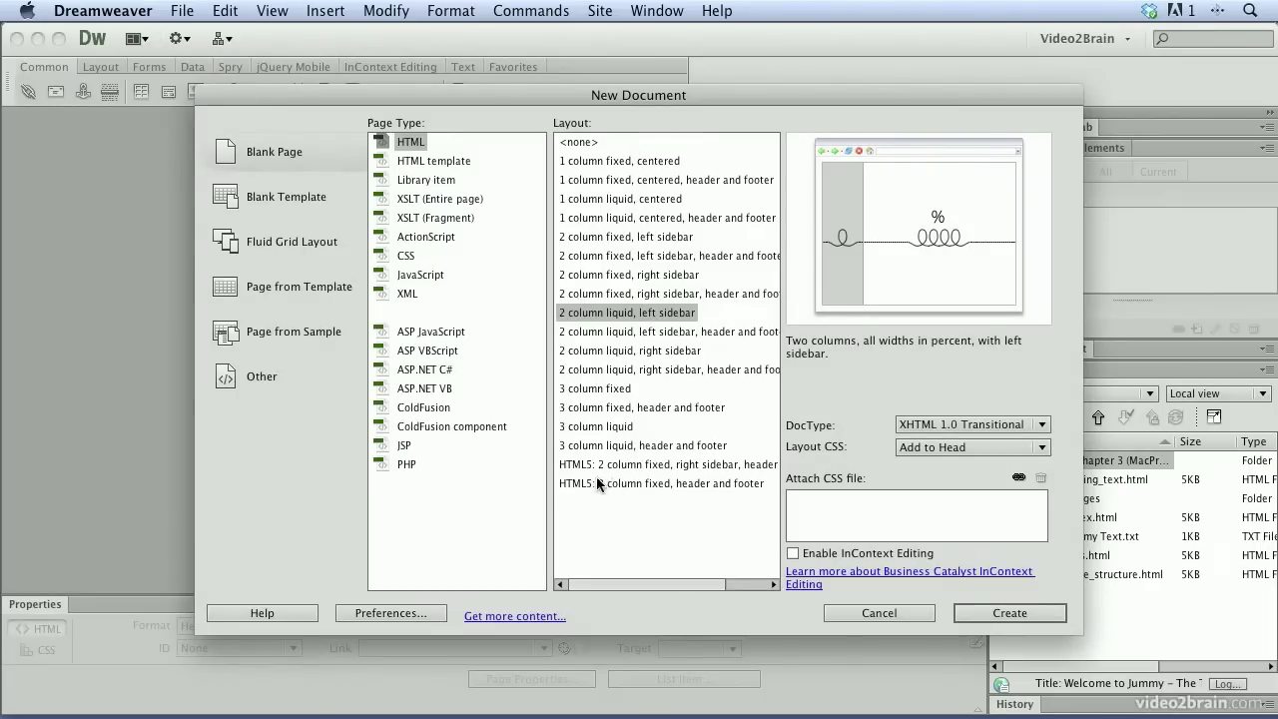
left_click(598, 445)
left_click(595, 427)
left_click(594, 409)
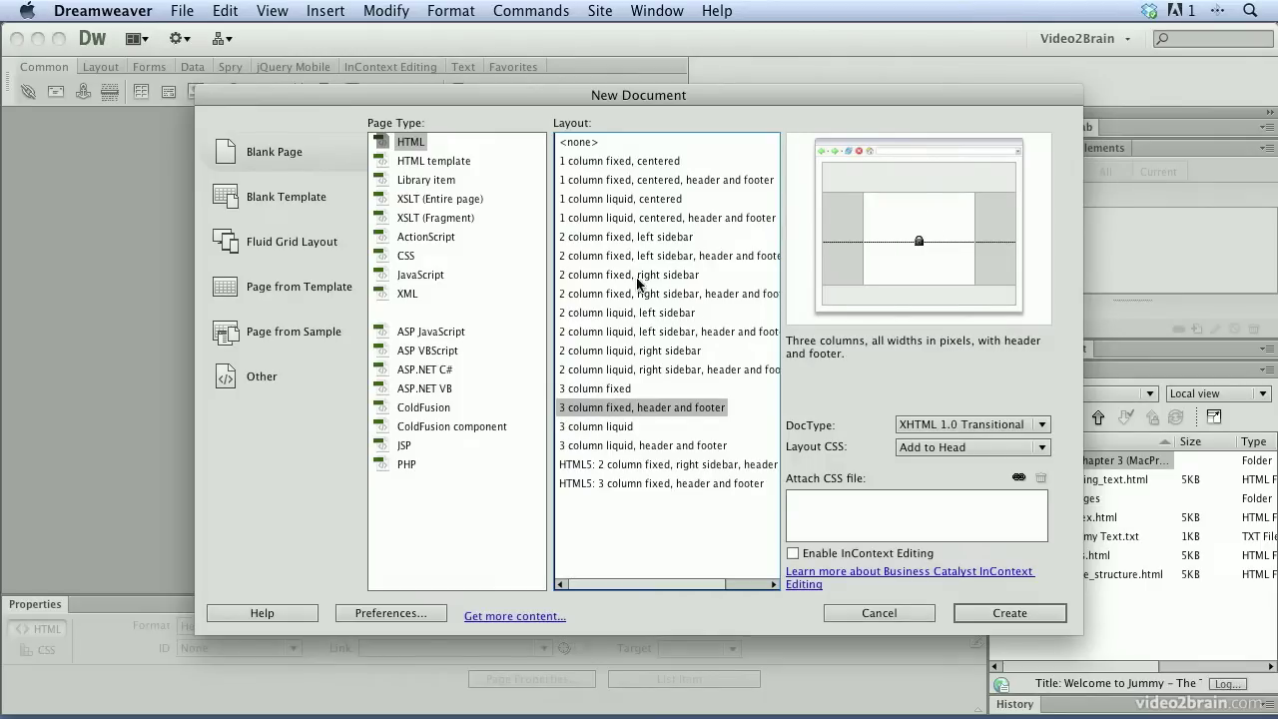
left_click(597, 239)
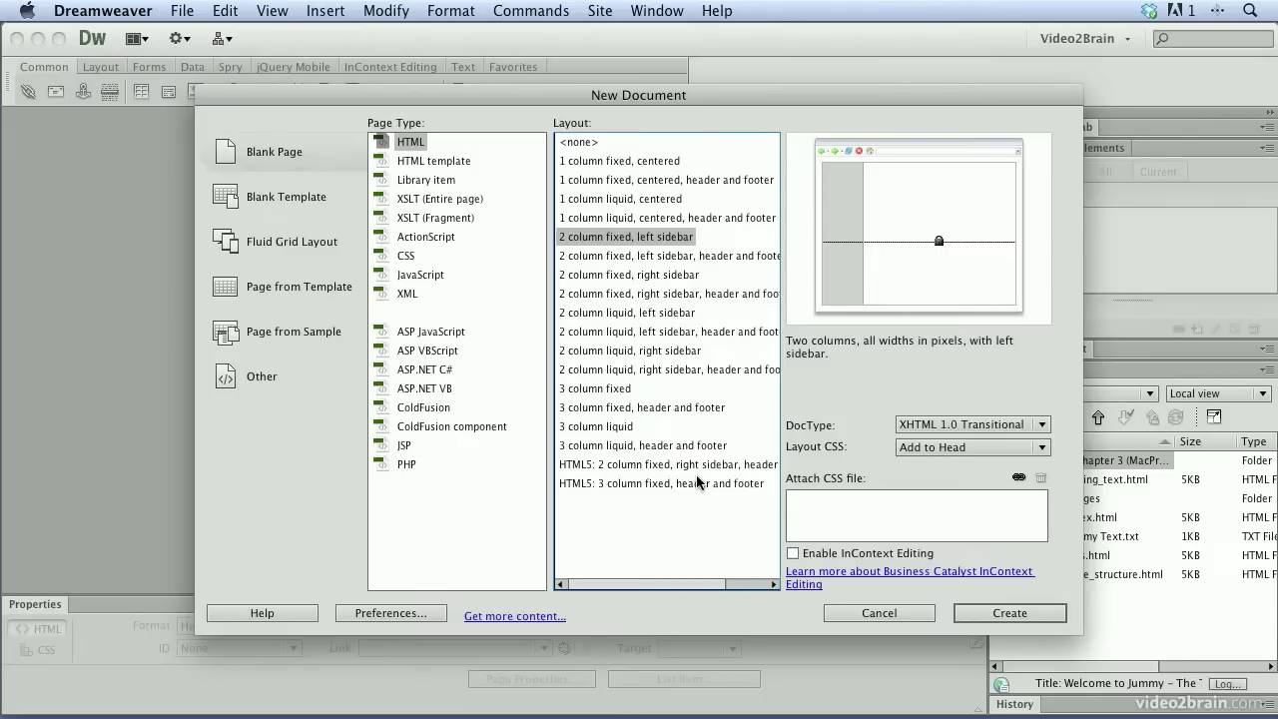
left_click(592, 314)
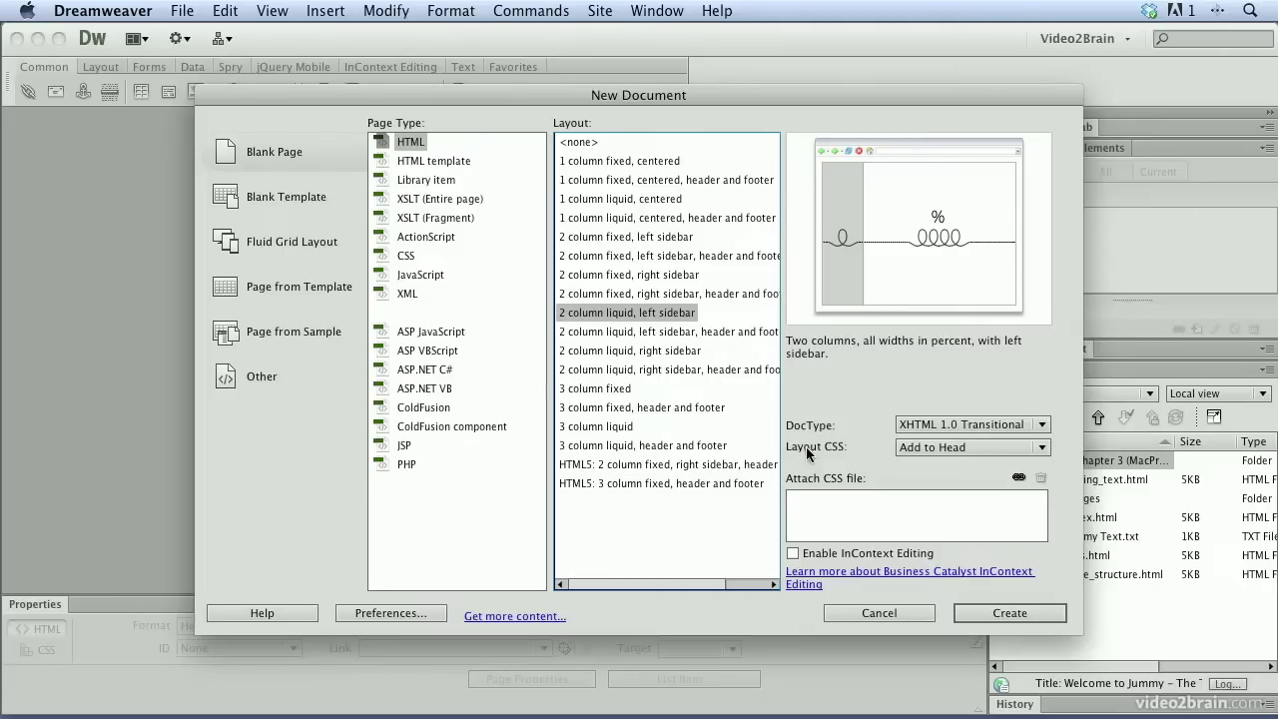
Review the Layout CSS choices, keep "Add to Head", and dismiss the New Document dialog without creating a page
left_click(1045, 452)
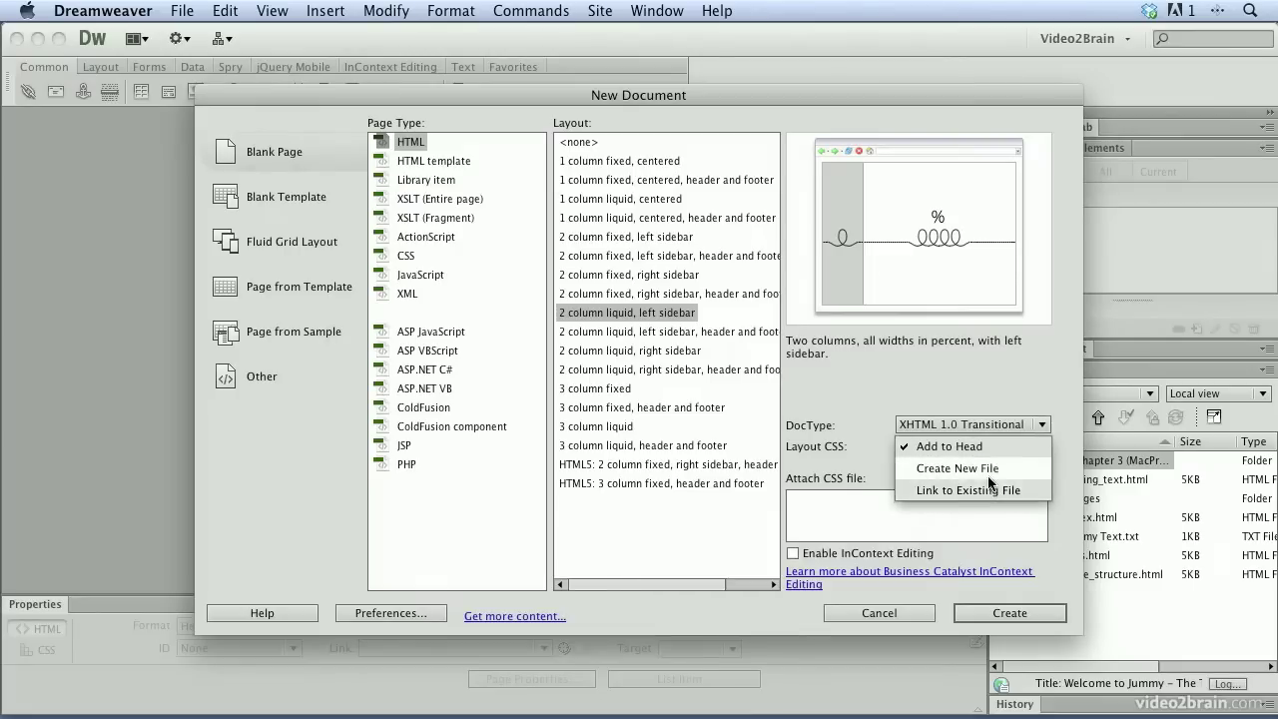
left_click(939, 451)
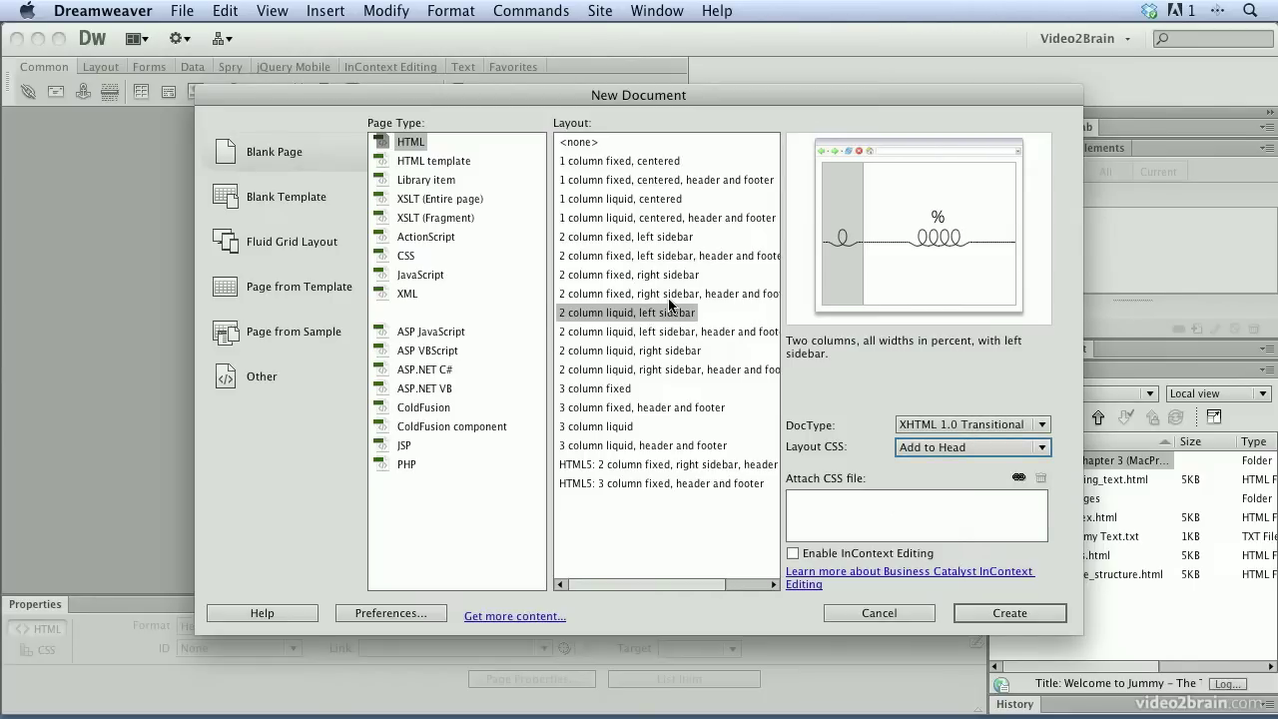
left_click(848, 611)
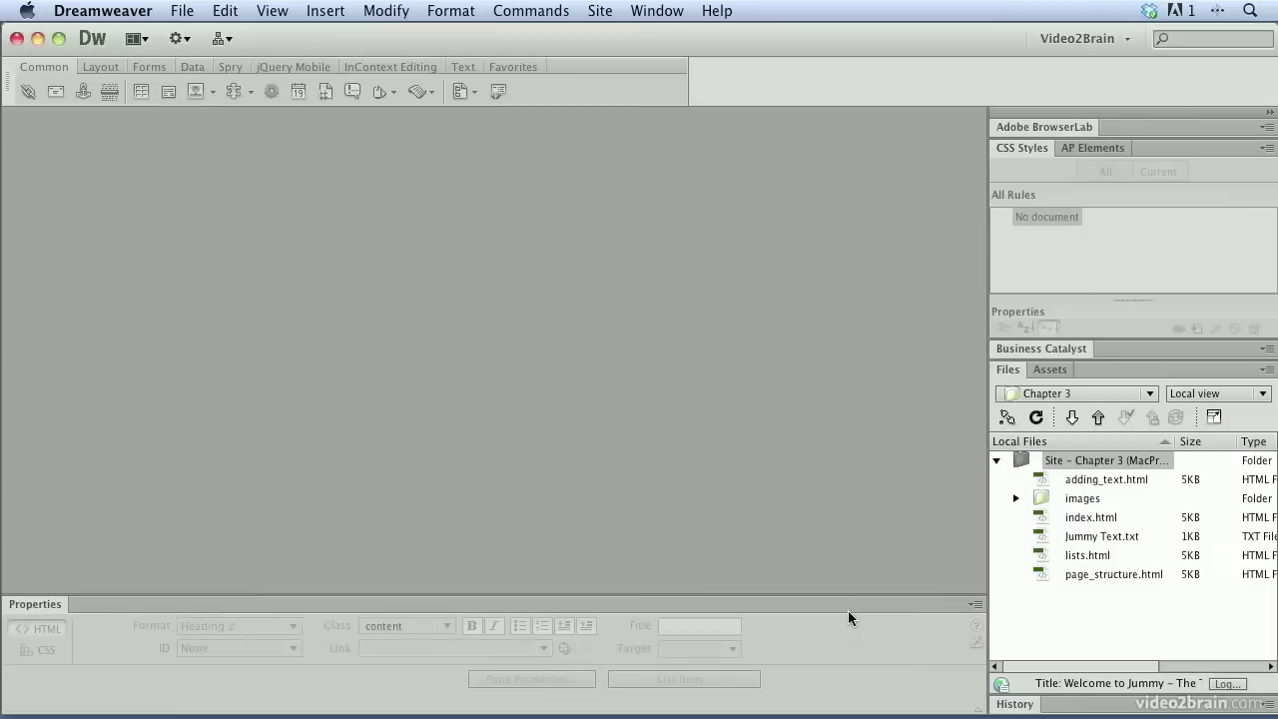